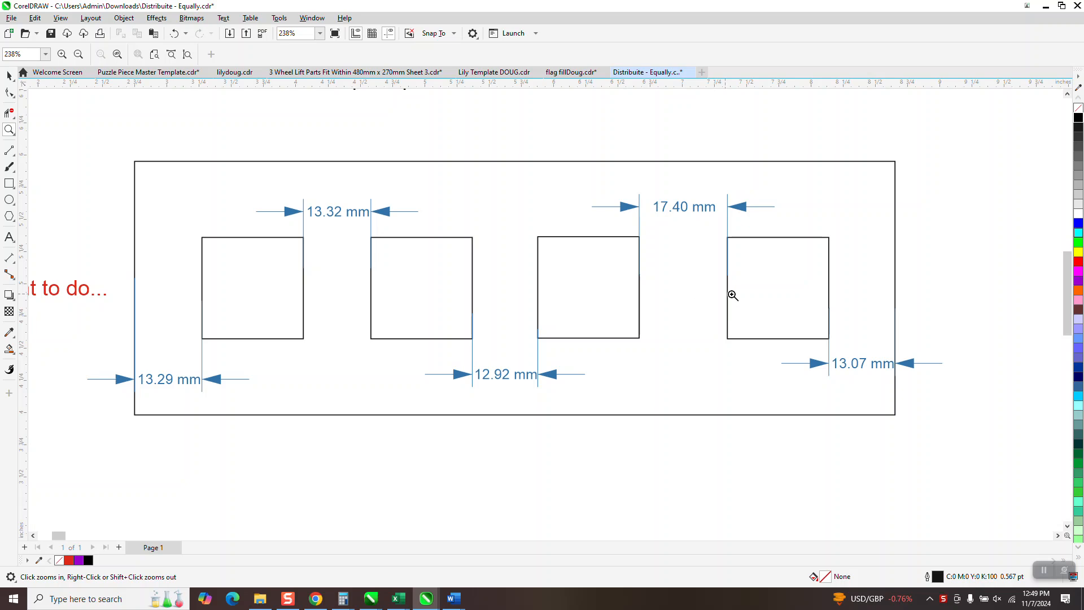
Step: Move the second, third and fourth squares below the empty rectangle so all four sit edge to edge in one row
{"action": "scroll", "coordinate": [367, 335], "scroll_direction": "down", "scroll_amount": 4}
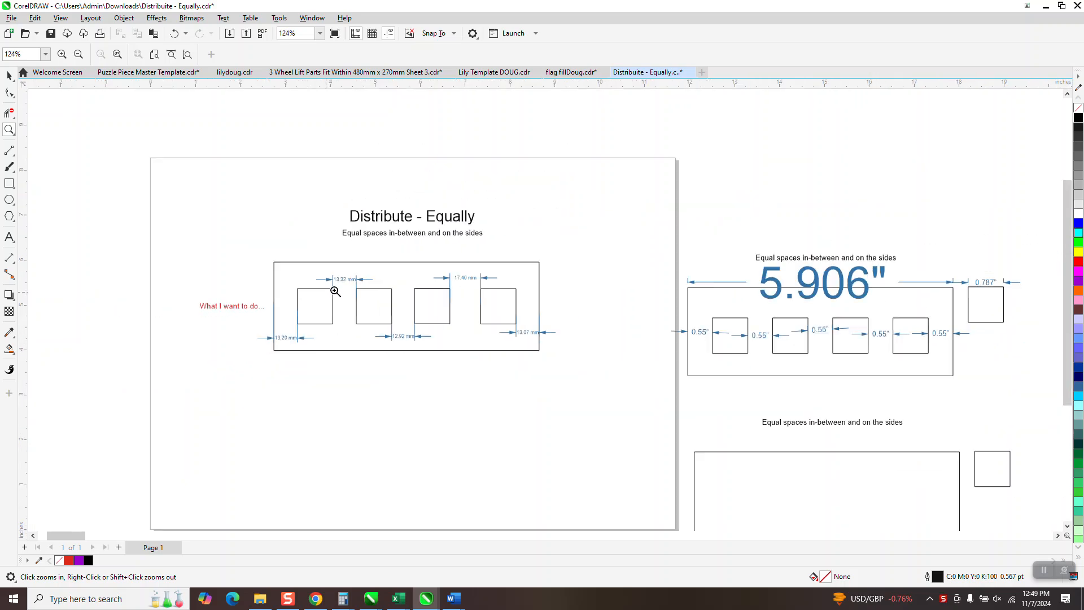
{"action": "left_click_drag", "start_coordinate": [613, 249], "coordinate": [865, 350]}
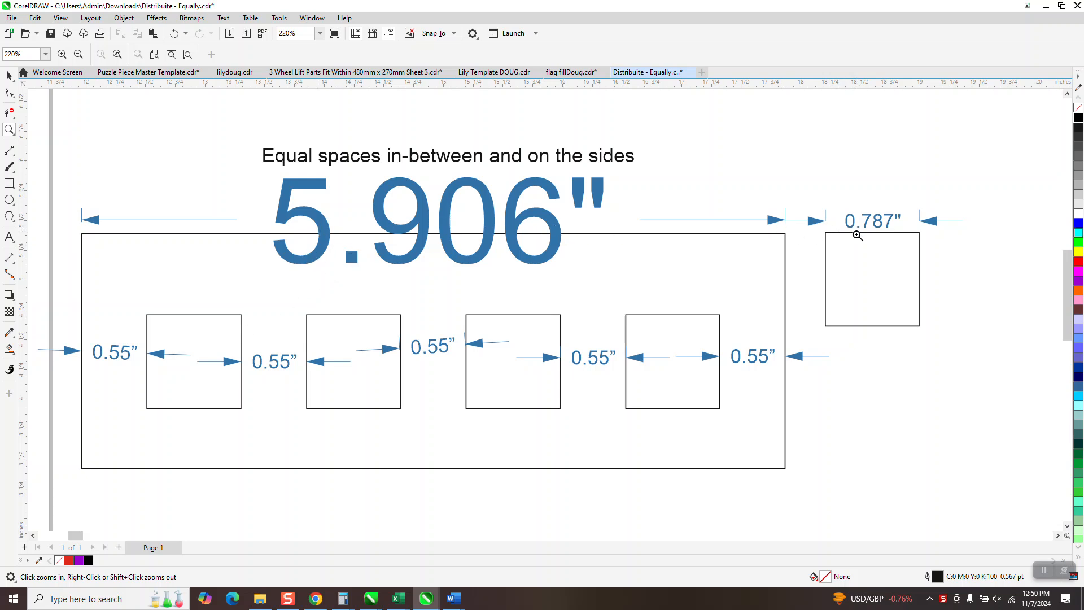
{"action": "scroll", "coordinate": [830, 217], "scroll_direction": "down", "scroll_amount": 6}
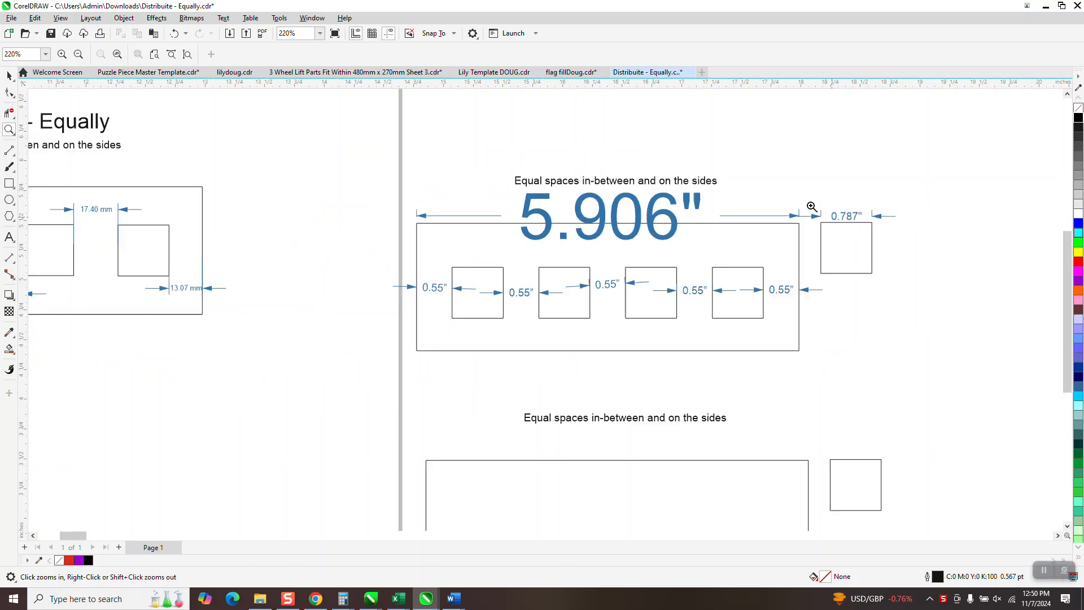
{"action": "left_click", "coordinate": [14, 137]}
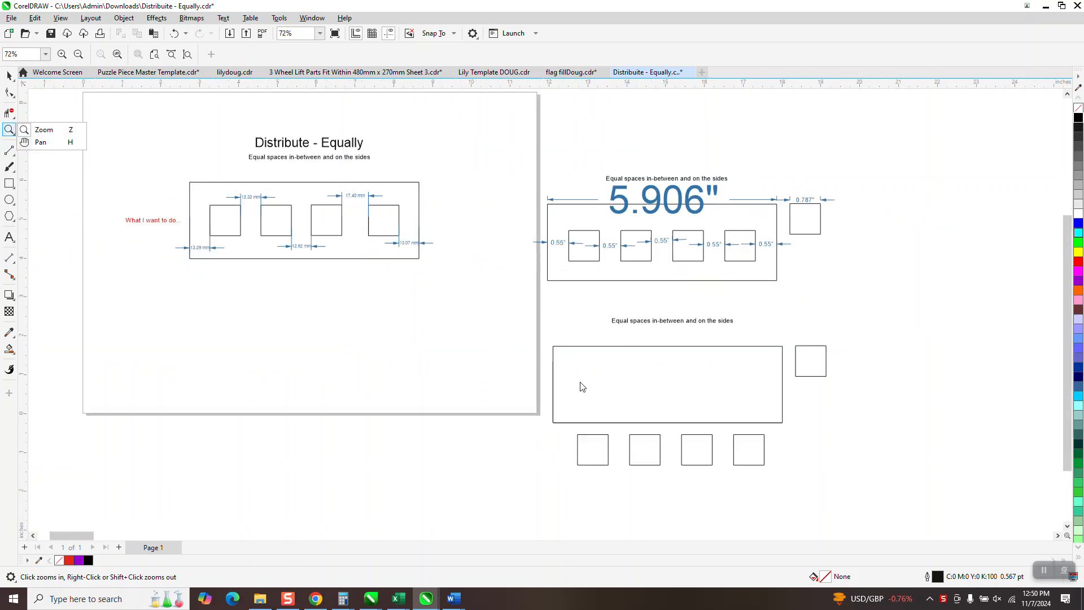
{"action": "mouse_move", "coordinate": [518, 342]}
{"action": "left_mouse_down"}
{"action": "mouse_move", "coordinate": [631, 442]}
{"action": "mouse_move", "coordinate": [915, 517]}
{"action": "left_mouse_up"}
{"action": "left_click", "coordinate": [11, 93]}
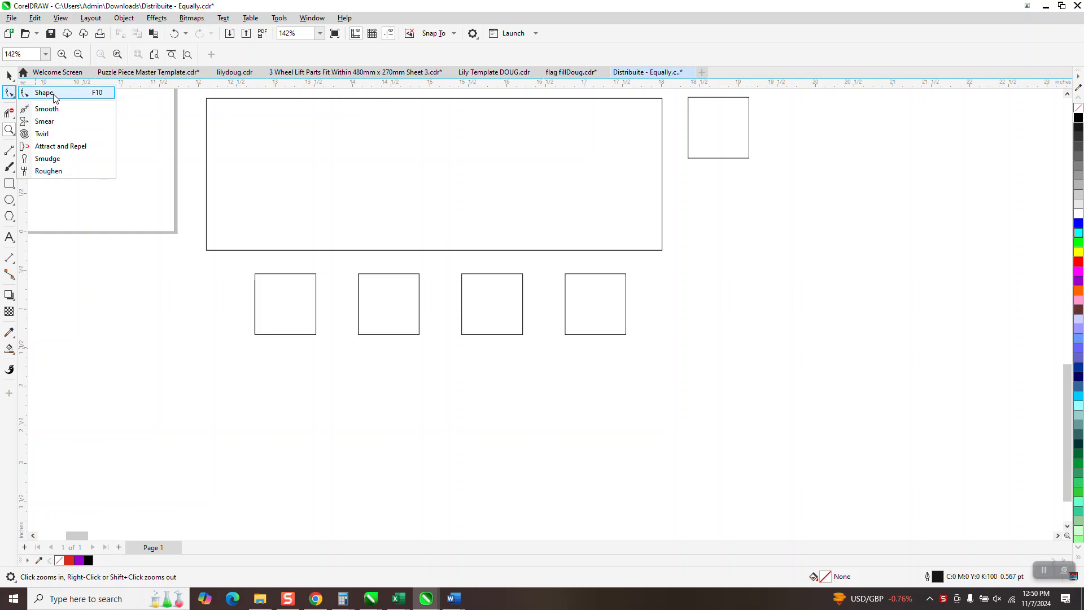
{"action": "key", "text": "space"}
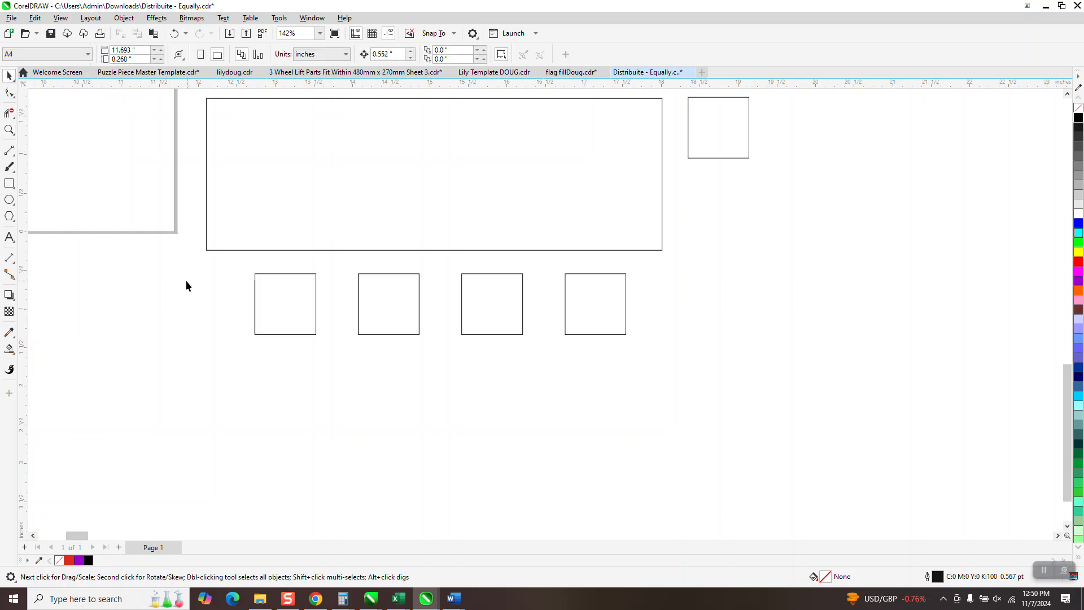
{"action": "left_click", "coordinate": [358, 304]}
{"action": "left_click_drag", "start_coordinate": [359, 304], "coordinate": [316, 305]}
{"action": "left_click", "coordinate": [473, 308]}
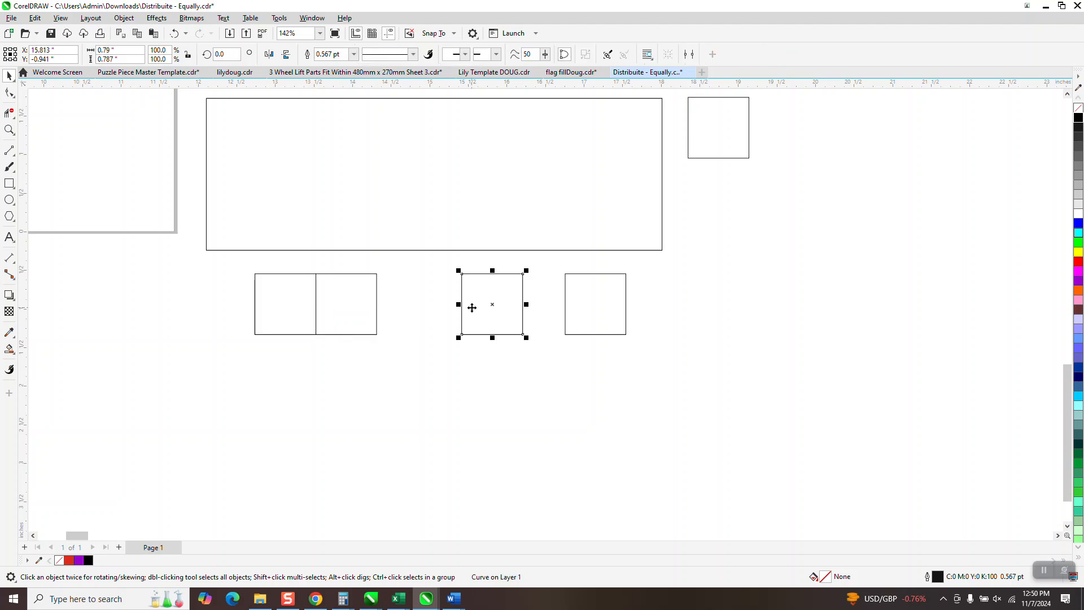
{"action": "left_click_drag", "start_coordinate": [462, 304], "coordinate": [378, 305]}
{"action": "left_click", "coordinate": [575, 308]}
{"action": "left_click_drag", "start_coordinate": [567, 304], "coordinate": [438, 304]}
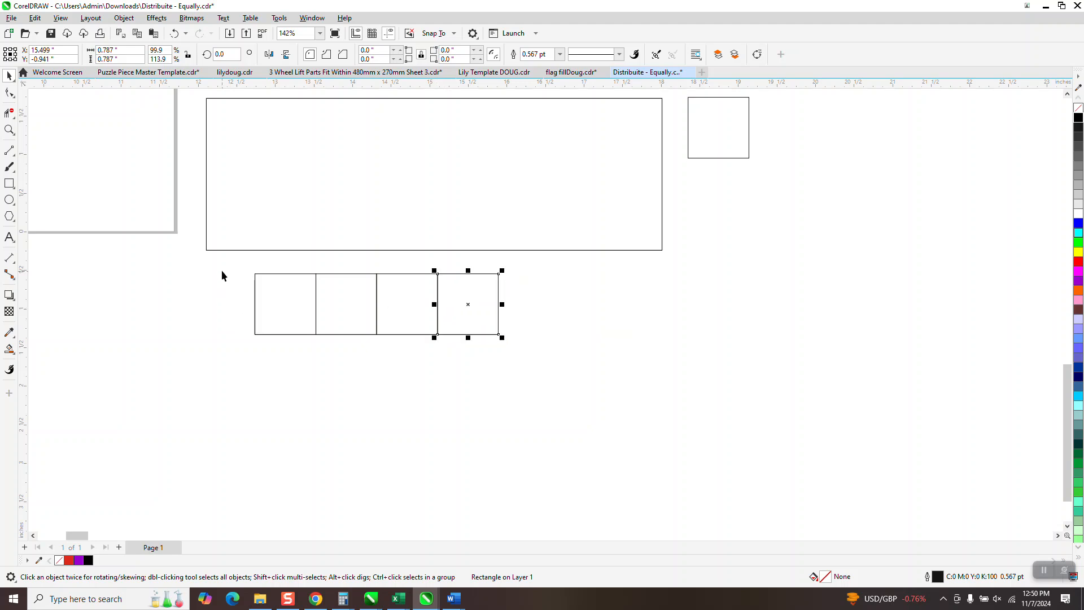
Step: Select the row of four squares to read its combined width and add it as the text 3.153 below the rectangle's right end
{"action": "left_click_drag", "start_coordinate": [472, 351], "coordinate": [548, 367]}
{"action": "left_click", "coordinate": [116, 59]}
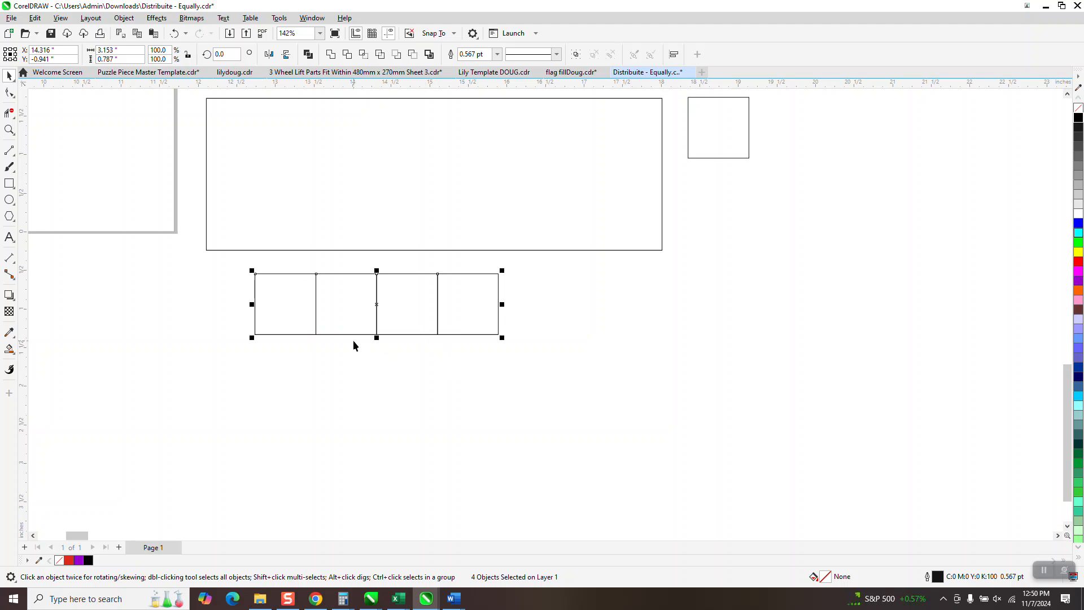
{"action": "left_click", "coordinate": [9, 238]}
{"action": "left_click", "coordinate": [664, 348]}
{"action": "type", "text": "3.153"}
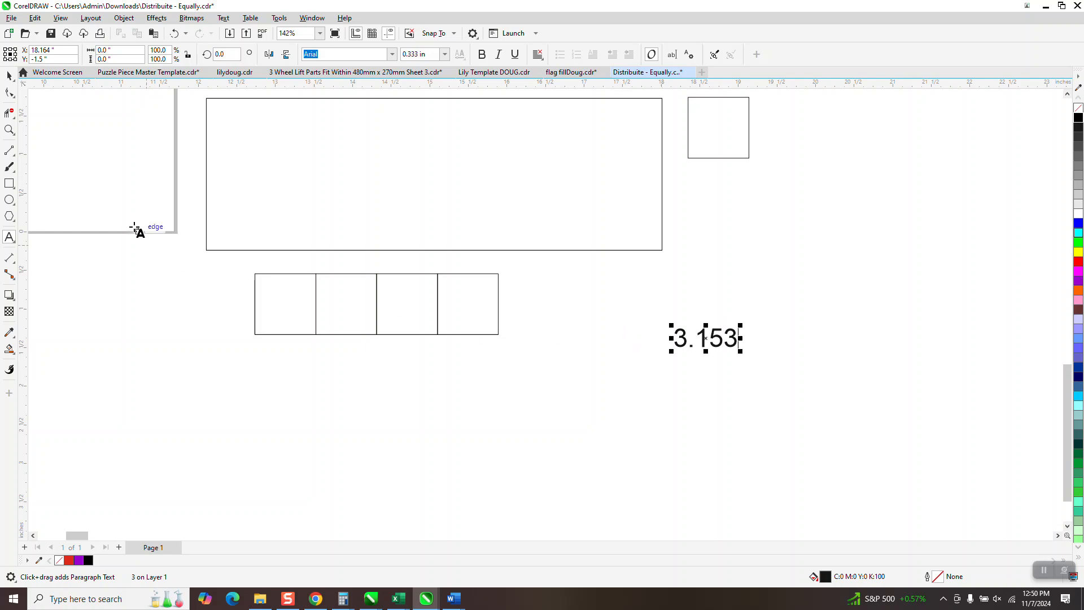
Step: Move the row of four squares inside the rectangle, flush against its left edge
{"action": "left_click", "coordinate": [9, 75]}
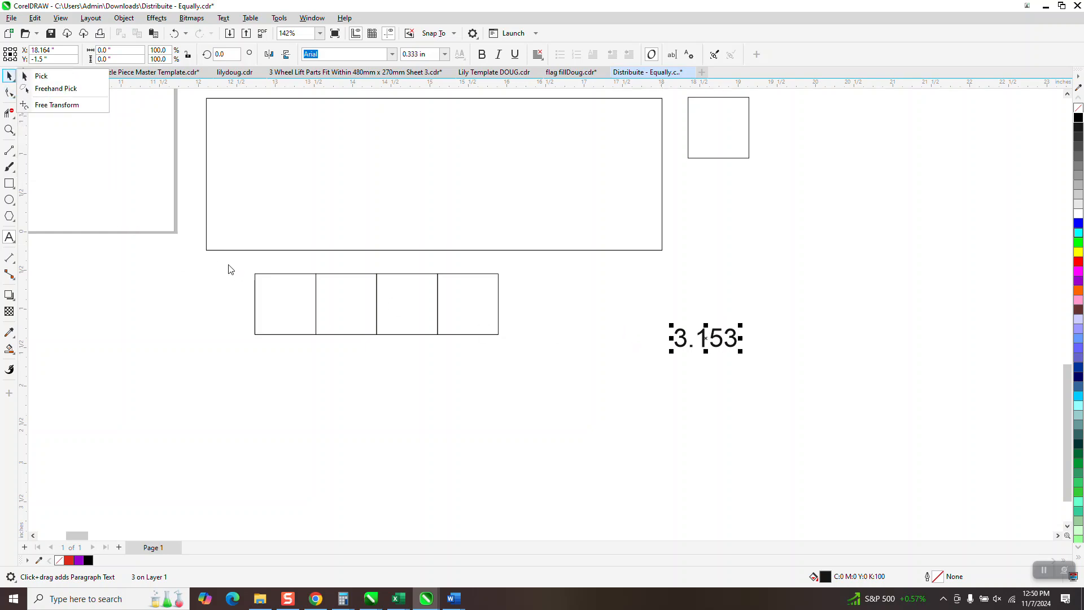
{"action": "left_click", "coordinate": [41, 78]}
{"action": "left_click_drag", "start_coordinate": [234, 249], "coordinate": [575, 378]}
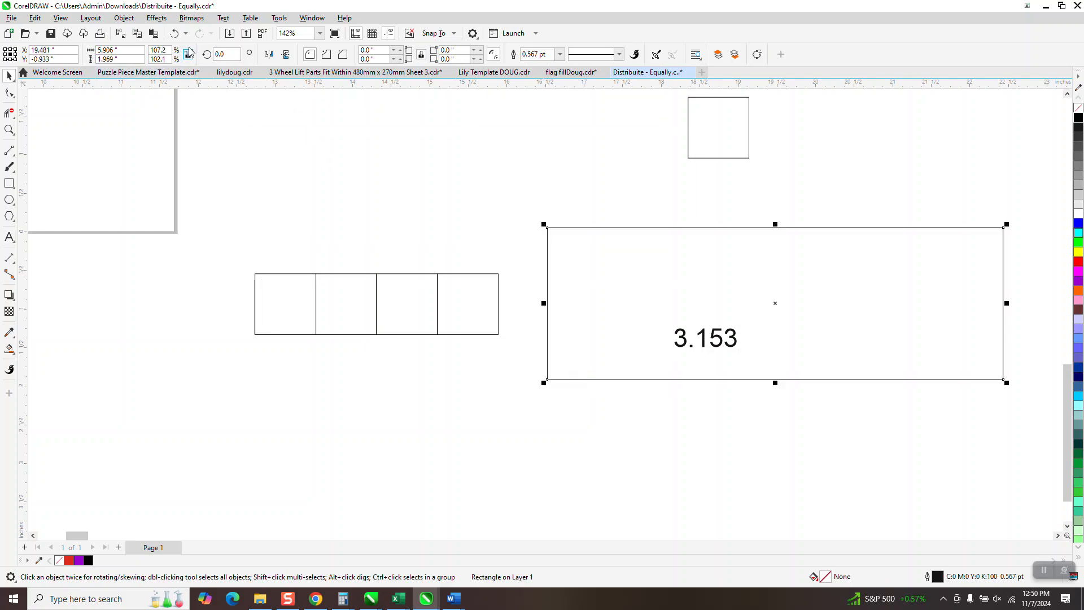
{"action": "left_click", "coordinate": [174, 33]}
{"action": "left_click_drag", "start_coordinate": [228, 261], "coordinate": [538, 379]}
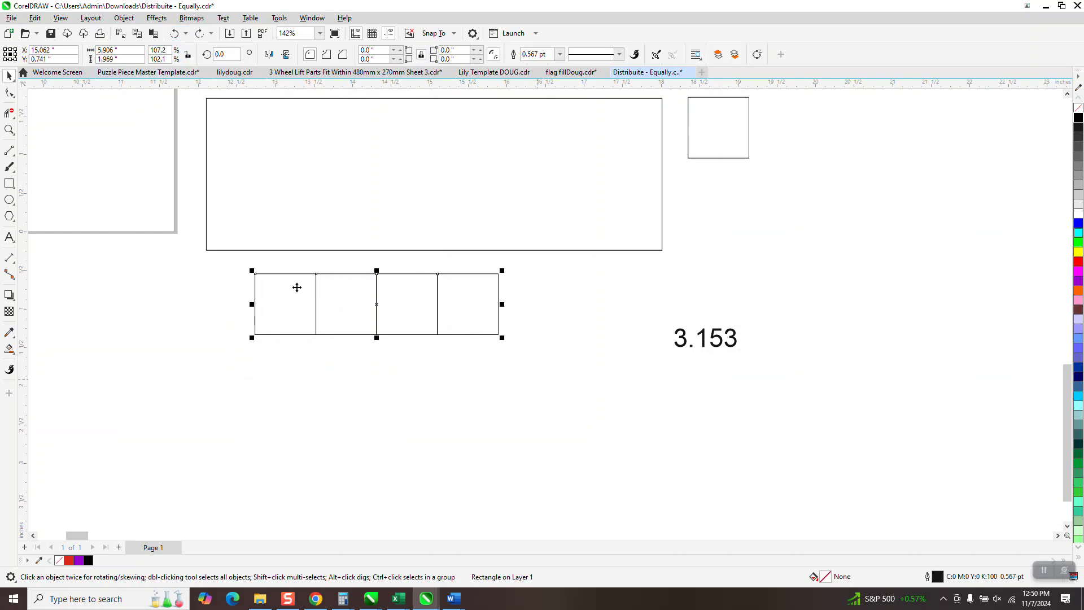
{"action": "left_click_drag", "start_coordinate": [256, 305], "coordinate": [207, 180]}
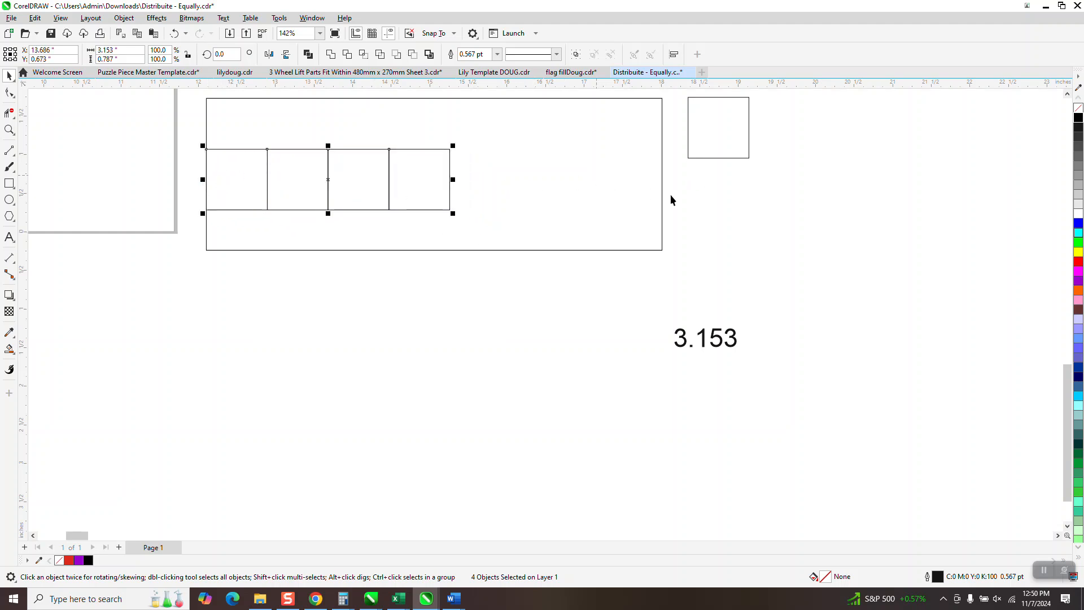
Step: Add a horizontal dimension across the gap between the last square and the rectangle's right edge
{"action": "left_click", "coordinate": [14, 265]}
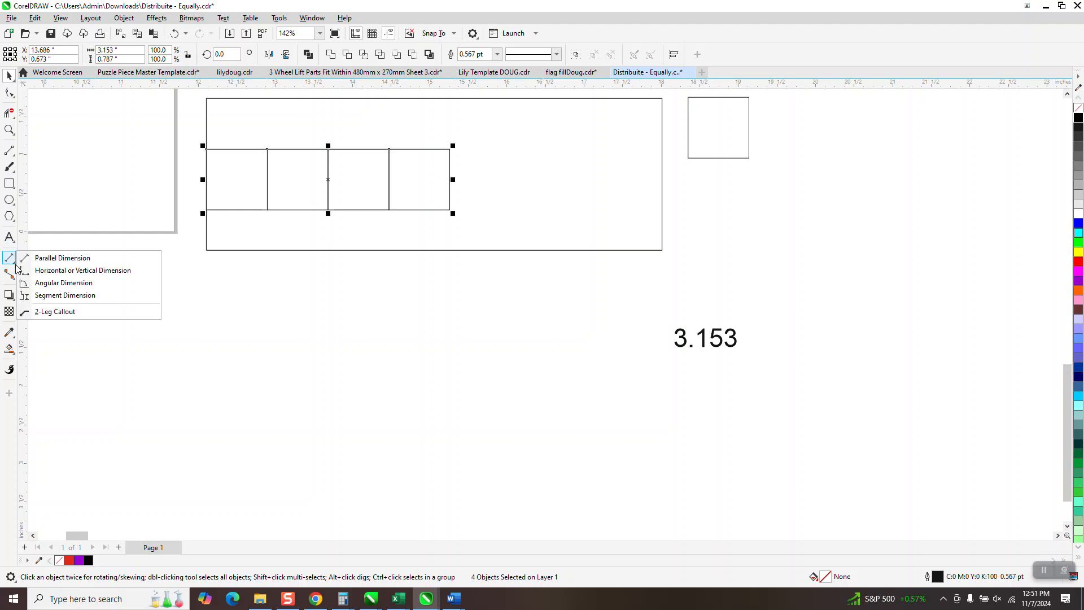
{"action": "left_click", "coordinate": [45, 270]}
{"action": "left_click_drag", "start_coordinate": [451, 183], "coordinate": [665, 185]}
{"action": "left_click", "coordinate": [667, 185]}
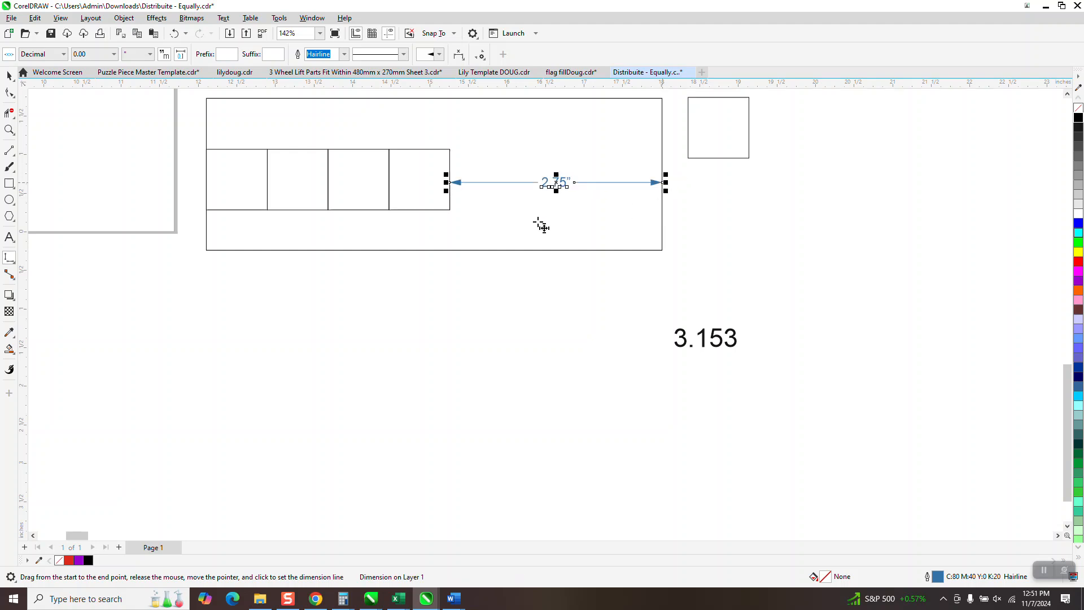
{"action": "key", "text": "space"}
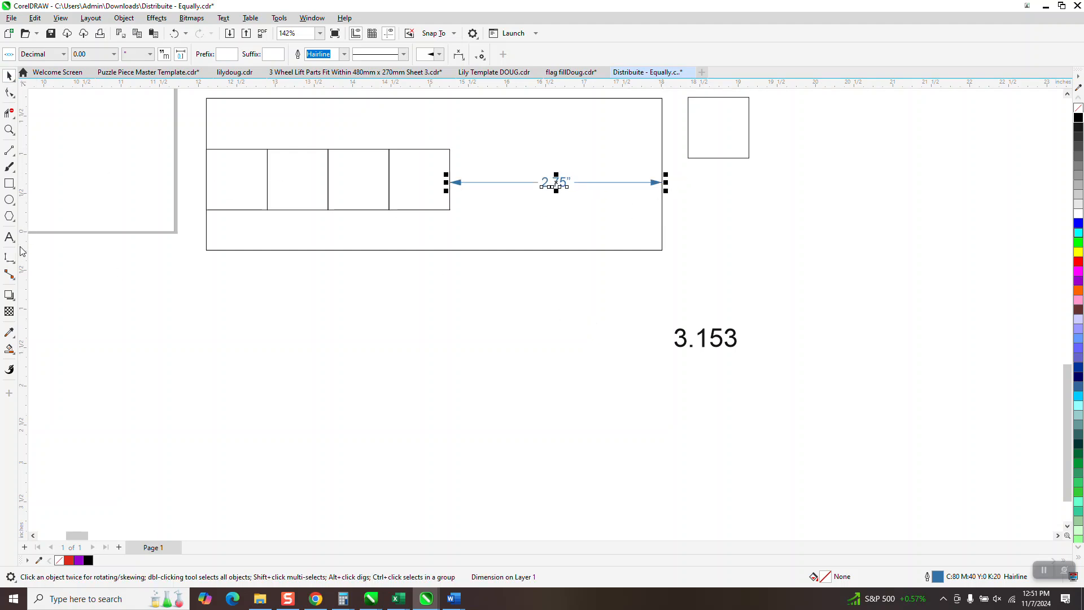
Step: Add the gap width as the text 2.75 beneath the 3.153 note
{"action": "left_click", "coordinate": [9, 237]}
{"action": "left_click", "coordinate": [645, 380]}
{"action": "type", "text": "2.75"}
{"action": "key", "text": "Return"}
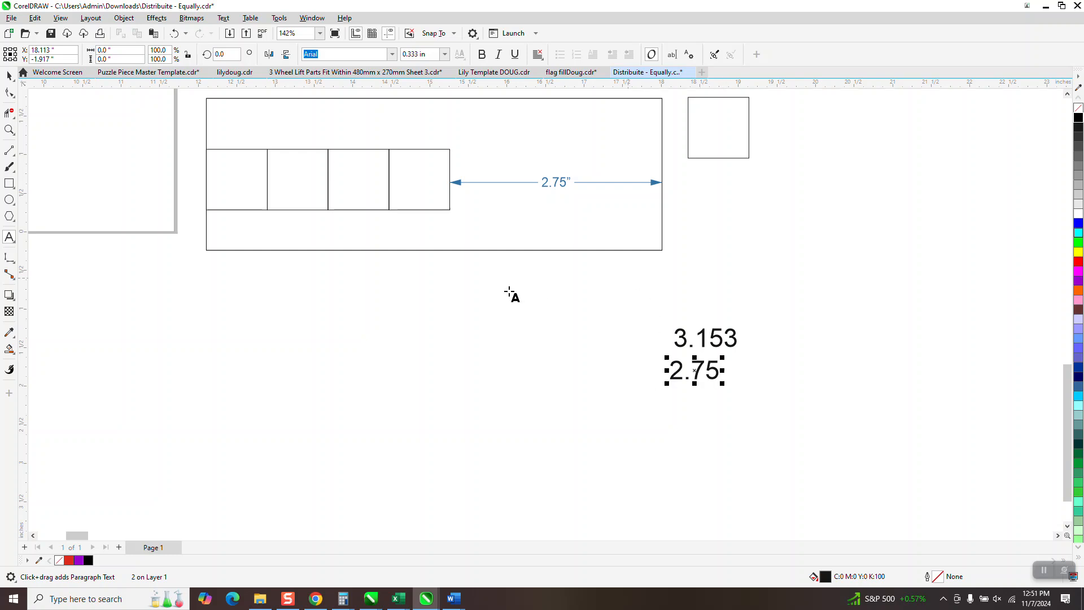
Step: Delete the gap dimension and move the row of four squares back out below the rectangle
{"action": "left_click", "coordinate": [11, 75]}
{"action": "left_click", "coordinate": [562, 185]}
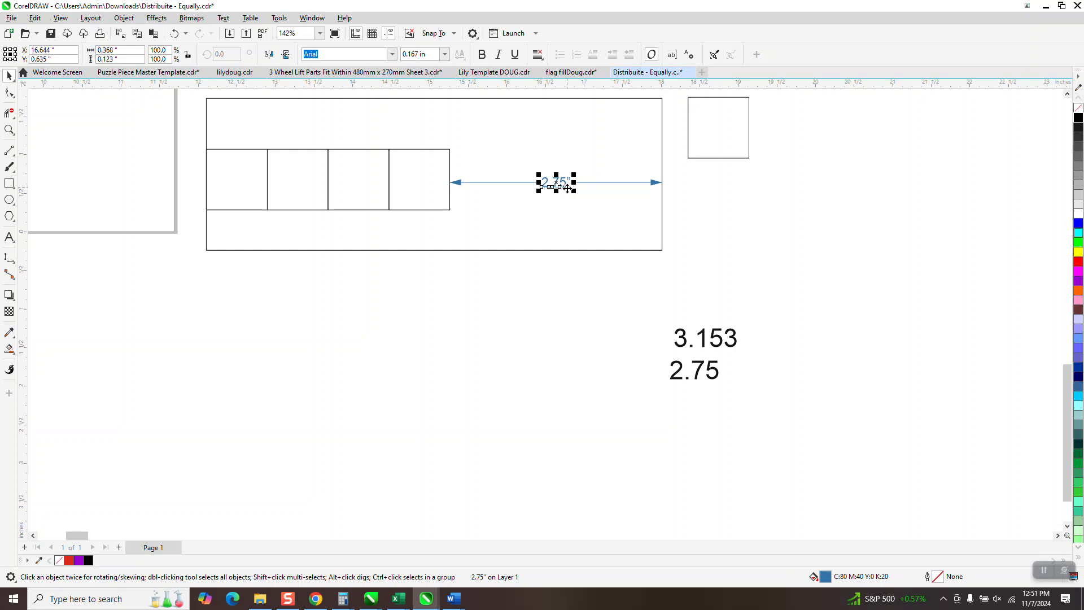
{"action": "key", "text": "Delete"}
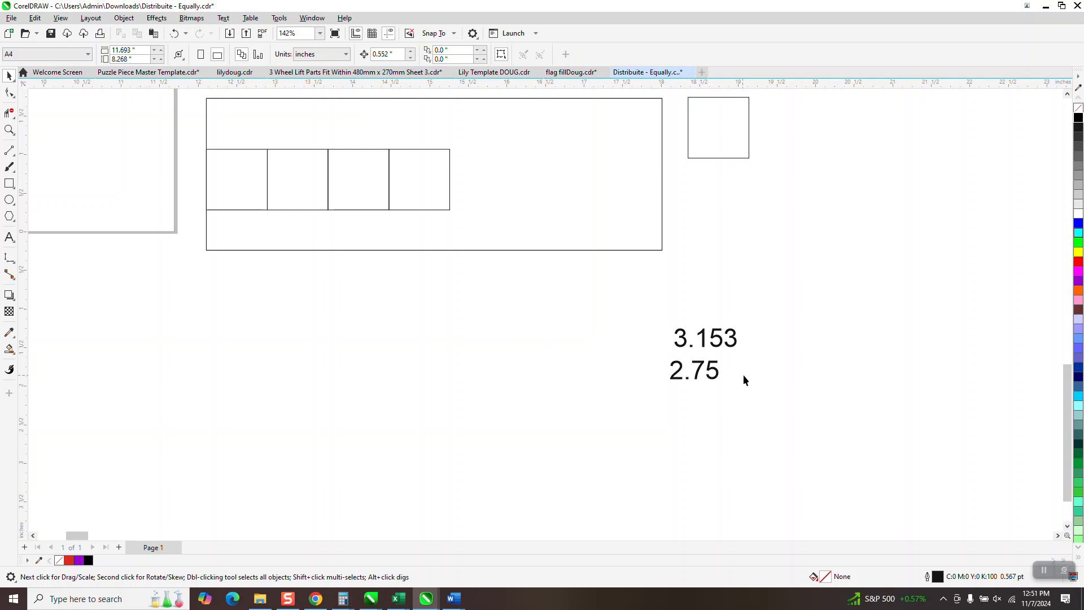
{"action": "left_click_drag", "start_coordinate": [193, 138], "coordinate": [485, 229]}
{"action": "left_click_drag", "start_coordinate": [329, 179], "coordinate": [368, 359]}
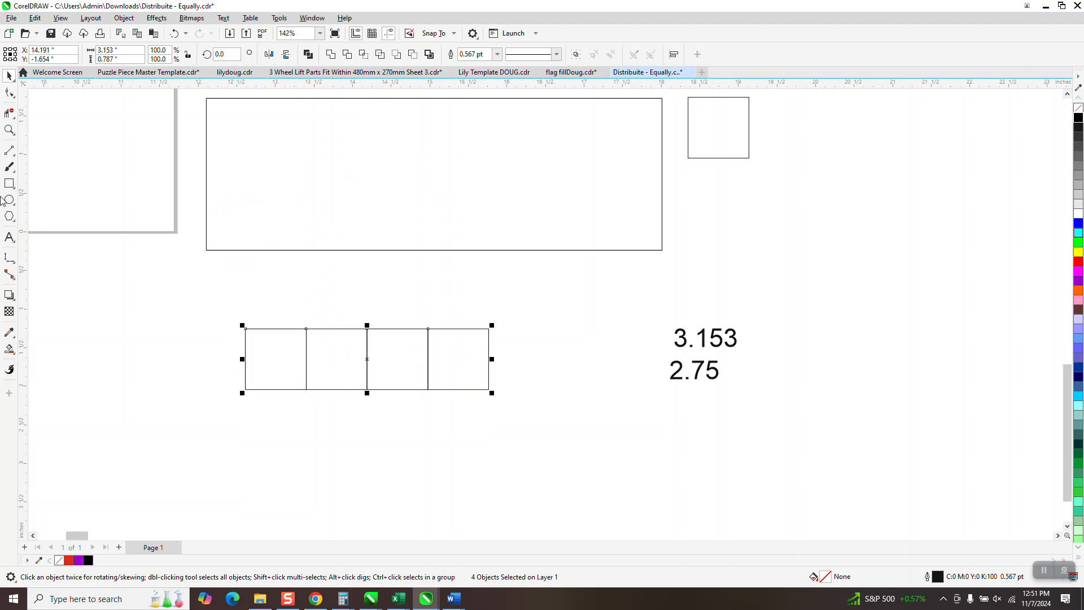
Step: Draw a vertical line about 3.174 inches long and align it with the rectangle's left edge
{"action": "left_click_drag", "start_coordinate": [196, 98], "coordinate": [208, 291]}
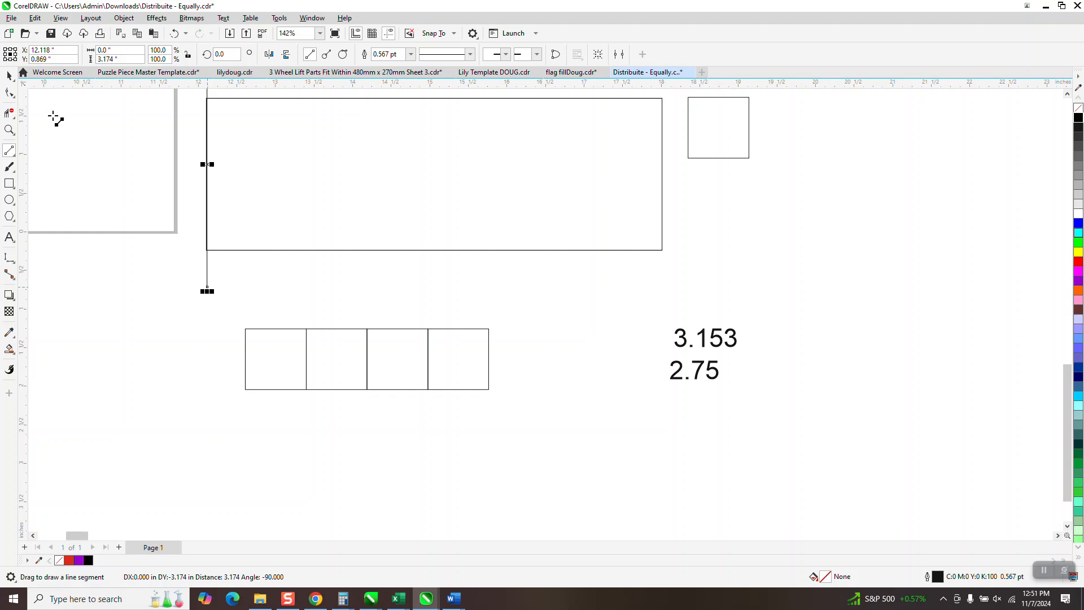
{"action": "key", "text": "space"}
{"action": "left_click_drag", "start_coordinate": [207, 161], "coordinate": [191, 192]}
{"action": "left_click", "coordinate": [191, 192]}
{"action": "key", "text": "F10"}
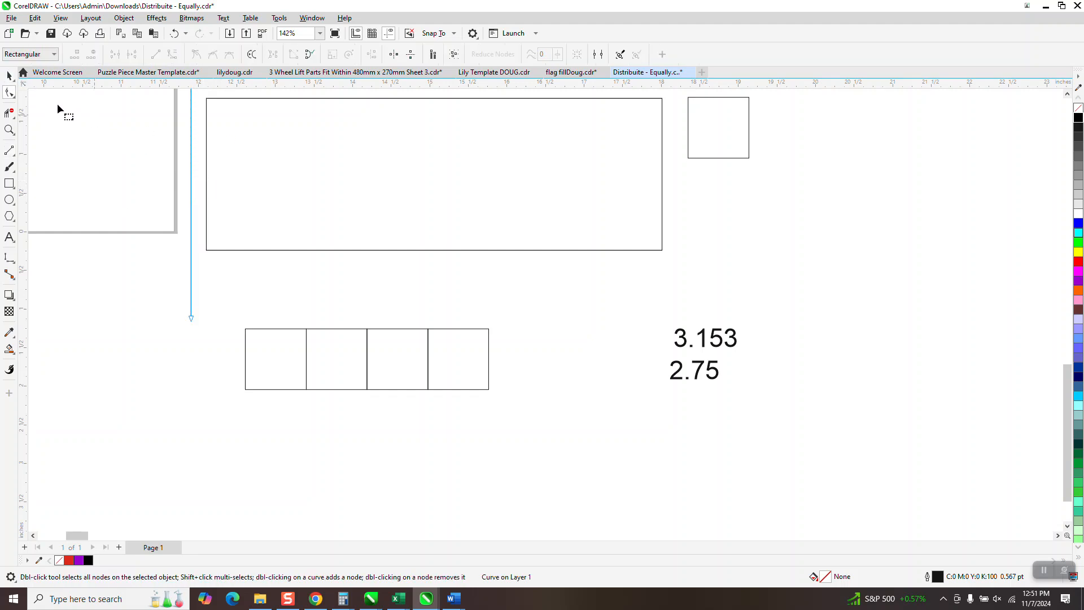
{"action": "left_click", "coordinate": [9, 76]}
{"action": "left_click_drag", "start_coordinate": [191, 193], "coordinate": [206, 179]}
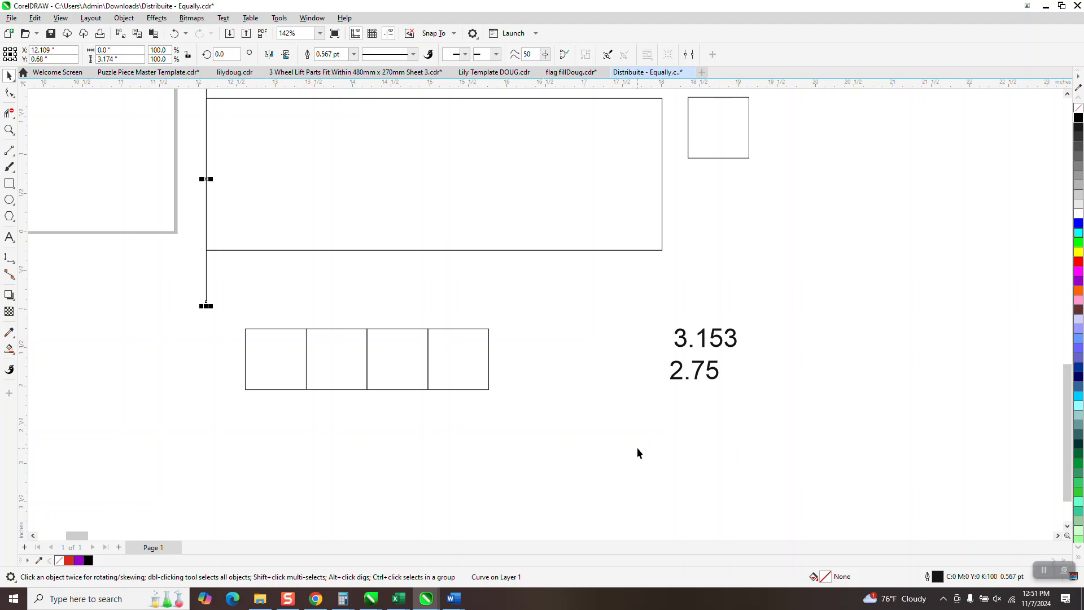
Step: Open Calculator and spread the squares below the rectangle apart, leaving a gap between each pair
{"action": "key", "text": "XF86Calculator"}
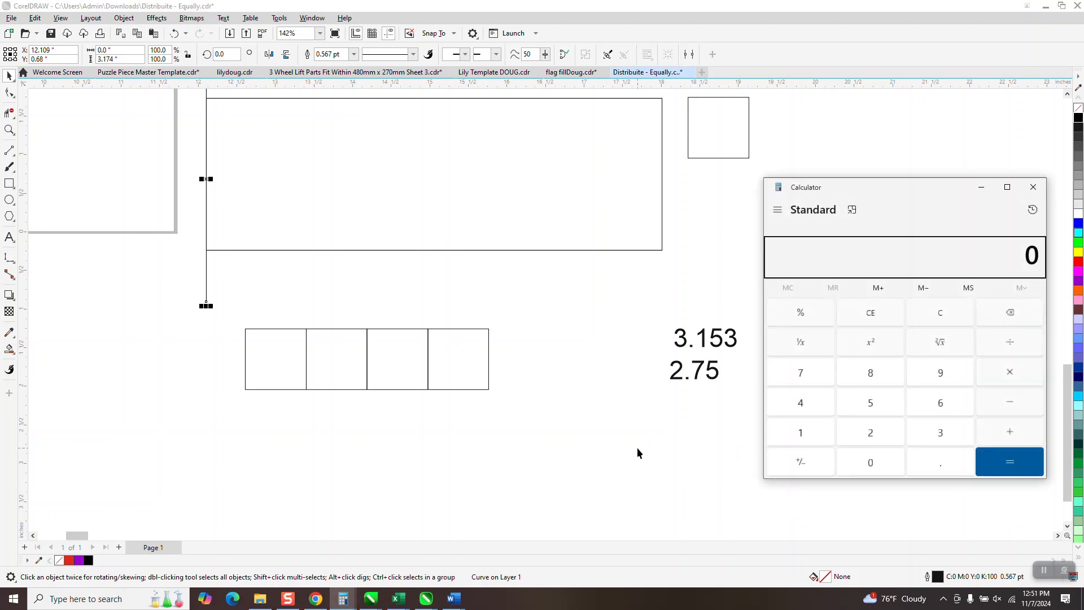
{"action": "left_click_drag", "start_coordinate": [489, 375], "coordinate": [547, 375]}
{"action": "left_click_drag", "start_coordinate": [428, 373], "coordinate": [464, 375]}
{"action": "left_click_drag", "start_coordinate": [375, 370], "coordinate": [397, 374]}
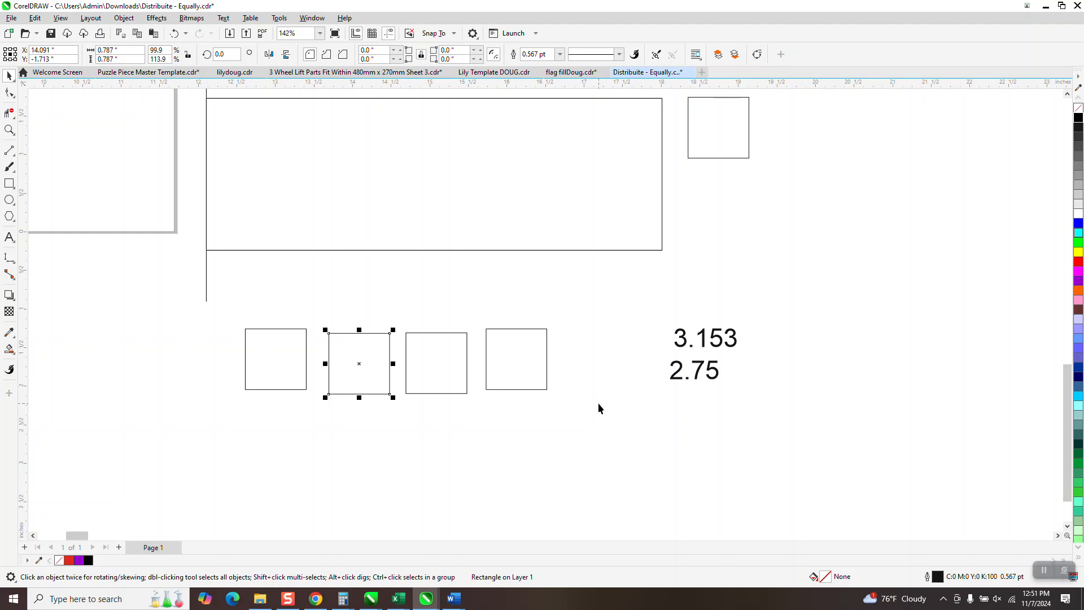
Step: Switch to Calculator and divide the remaining width of 2.75 by 5 spaces
{"action": "key", "text": "alt+Tab"}
{"action": "type", "text": "2.75"}
{"action": "key", "text": "slash"}
{"action": "type", "text": "5"}
{"action": "key", "text": "Return"}
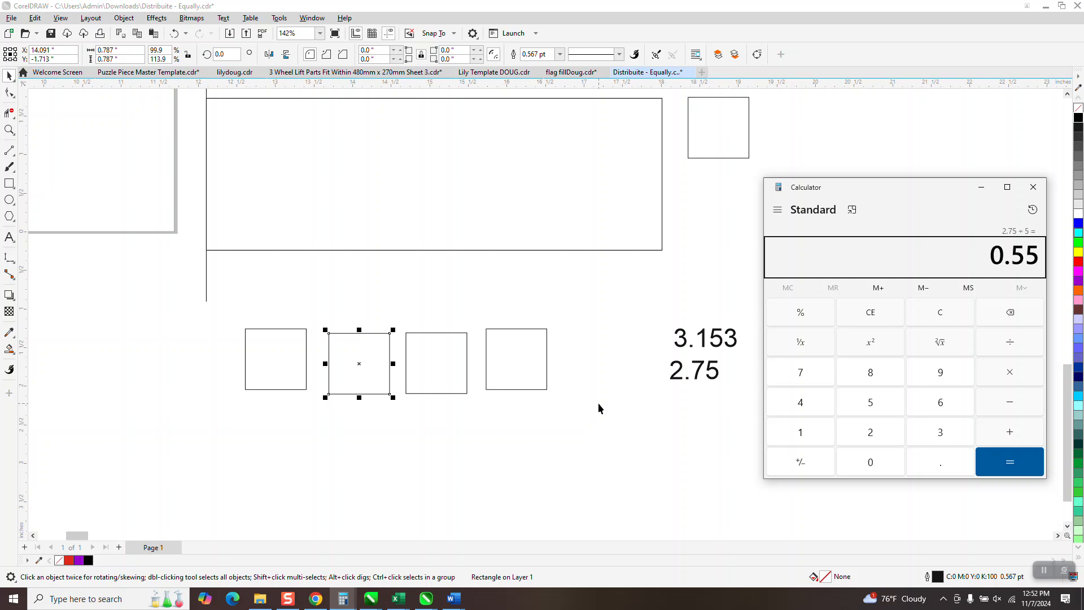
Step: Return to the CorelDRAW drawing and delete the vertical line on the rectangle's left edge
{"action": "left_click", "coordinate": [386, 277]}
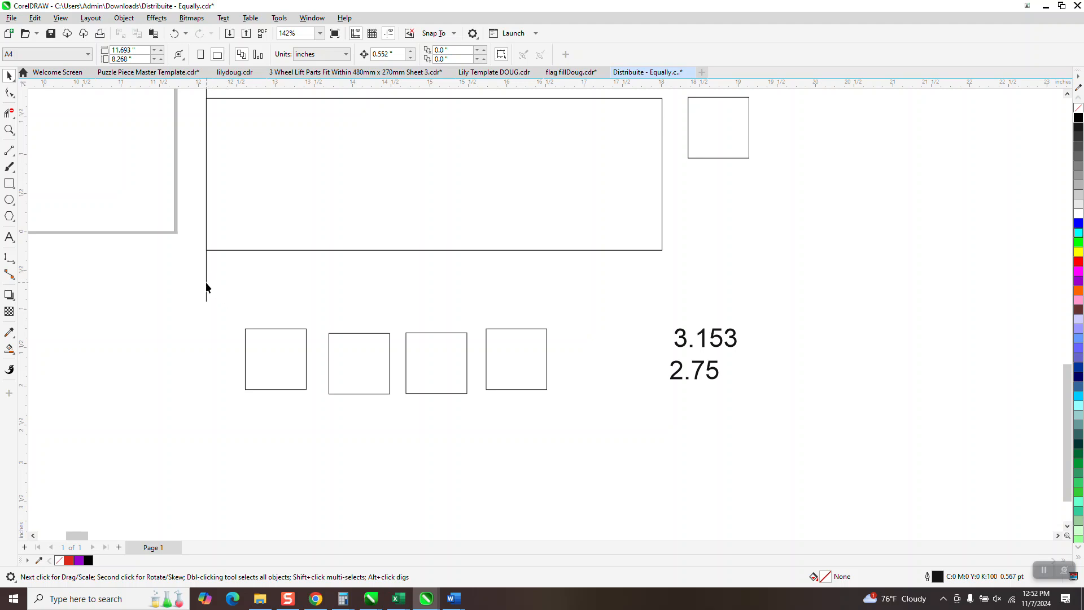
{"action": "left_click", "coordinate": [268, 341]}
{"action": "right_click", "coordinate": [278, 366]}
{"action": "left_click", "coordinate": [214, 322]}
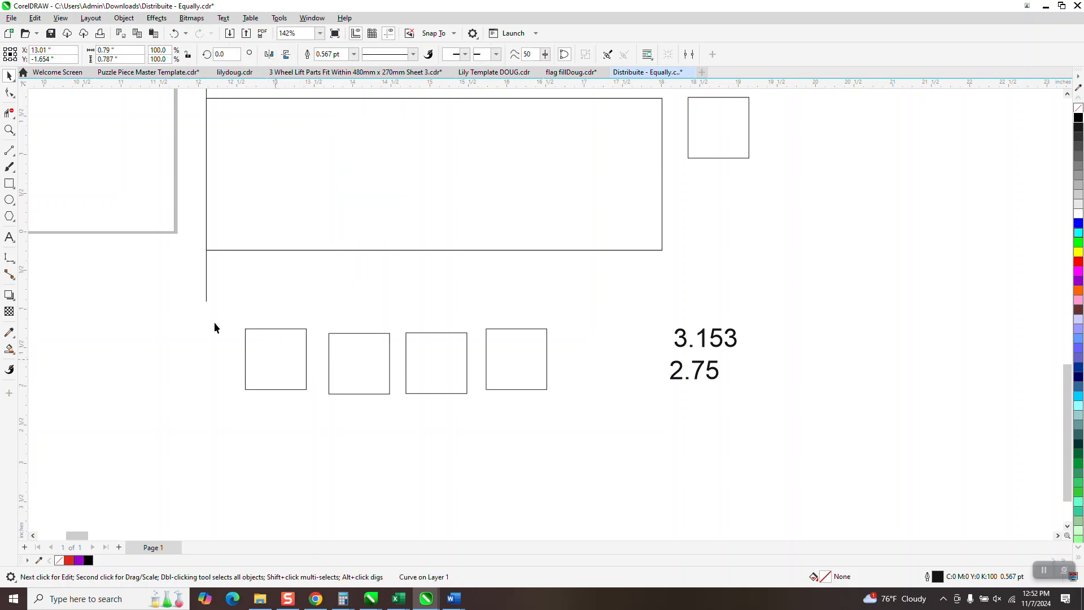
{"action": "left_click", "coordinate": [206, 271]}
{"action": "key", "text": "Delete"}
Step: Place copies of the first and last squares inside the rectangle, flush against its left and right edges respectively
{"action": "left_click", "coordinate": [285, 346]}
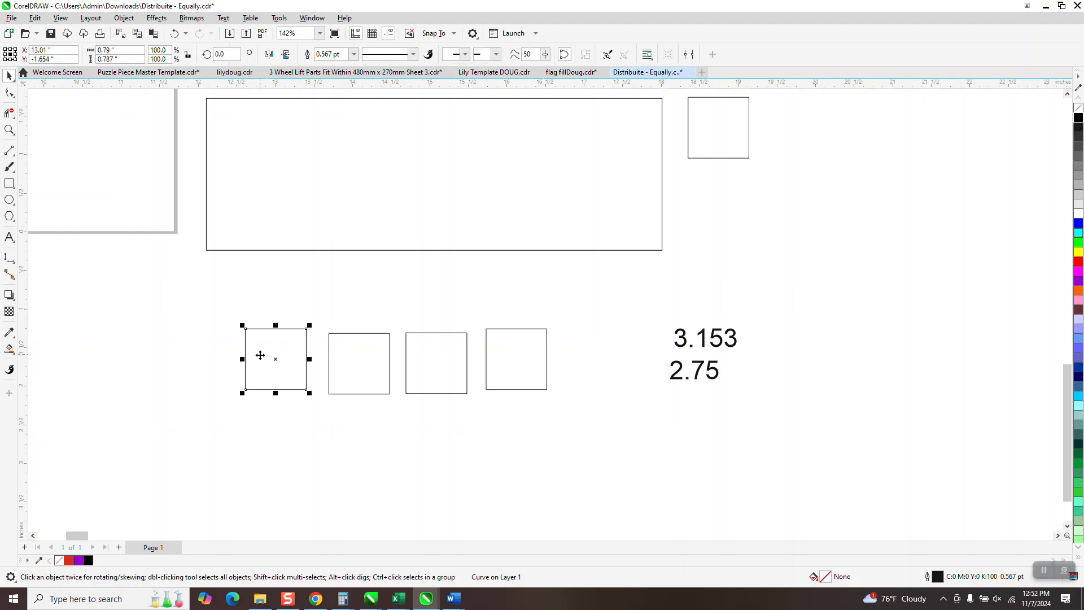
{"action": "left_click_drag", "start_coordinate": [244, 359], "coordinate": [206, 183]}
{"action": "left_click", "coordinate": [518, 361]}
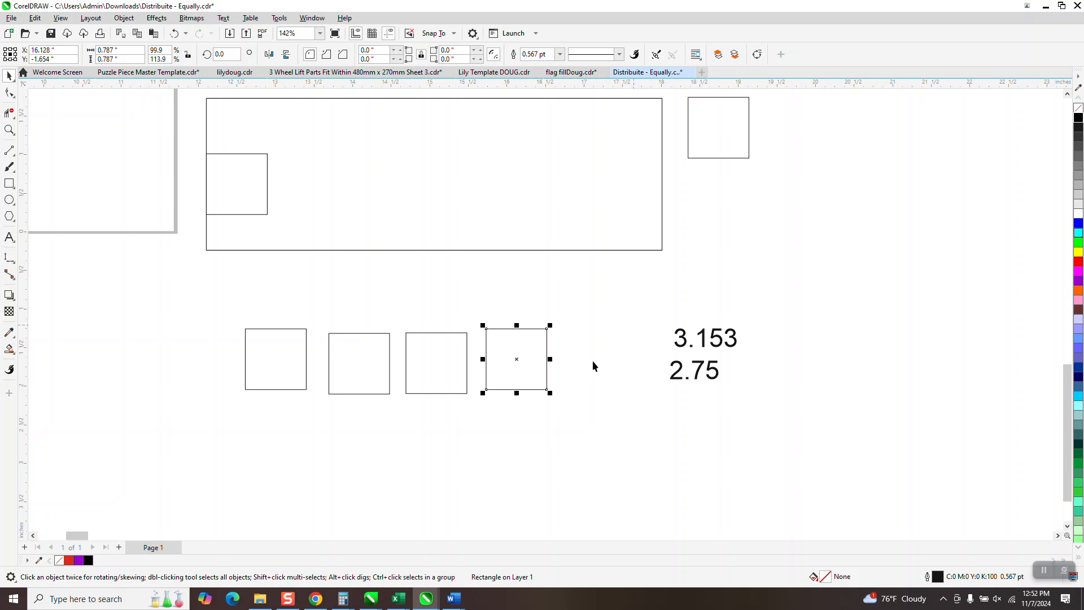
{"action": "left_click_drag", "start_coordinate": [558, 357], "coordinate": [663, 186]}
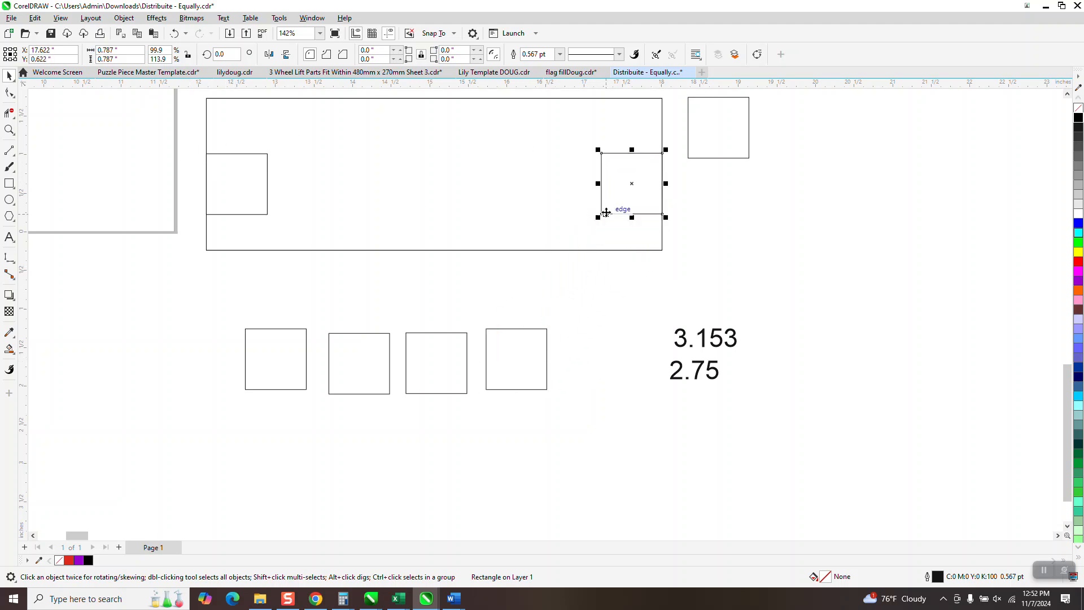
Step: Nudge the two copied squares inward from the rectangle's right and left edges by 0.552 inches each
{"action": "key", "text": "Left"}
{"action": "left_click", "coordinate": [268, 191]}
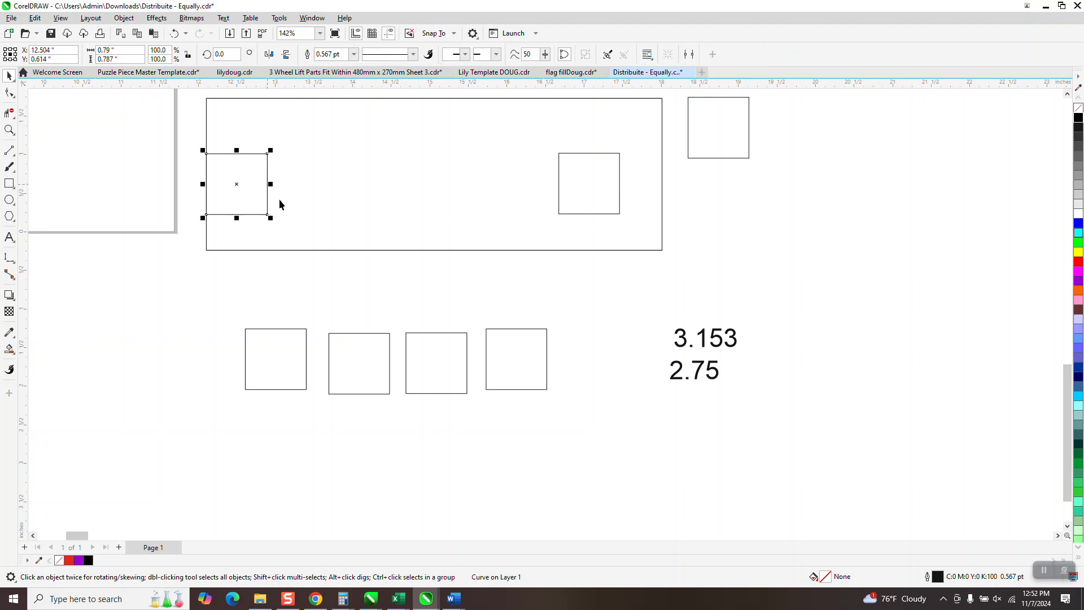
{"action": "key", "text": "Right"}
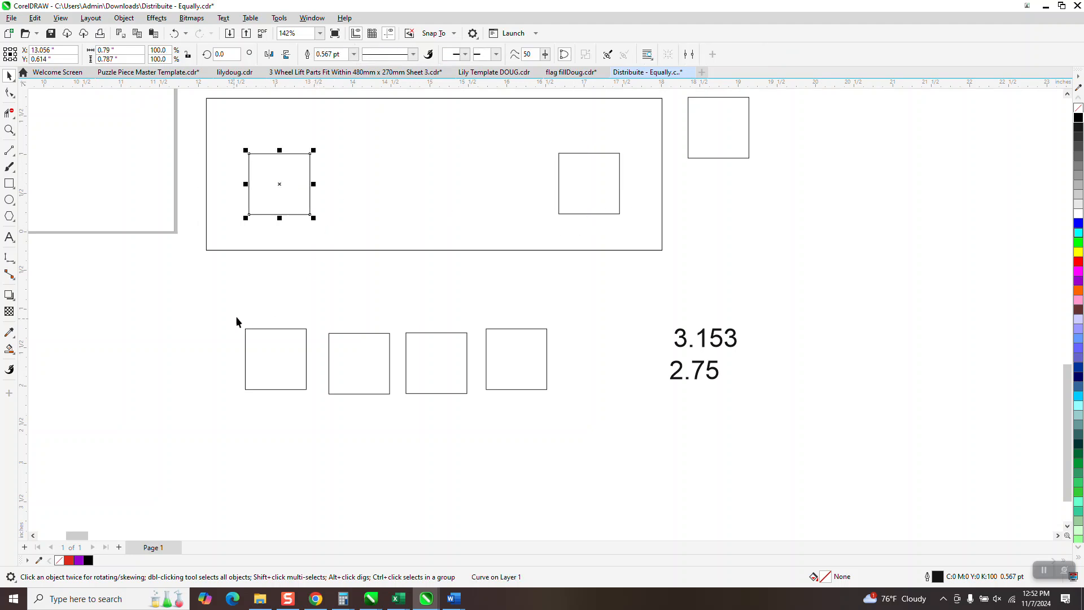
{"action": "left_click_drag", "start_coordinate": [403, 316], "coordinate": [577, 407]}
{"action": "left_click_drag", "start_coordinate": [477, 365], "coordinate": [456, 305]}
{"action": "left_click_drag", "start_coordinate": [438, 209], "coordinate": [389, 338]}
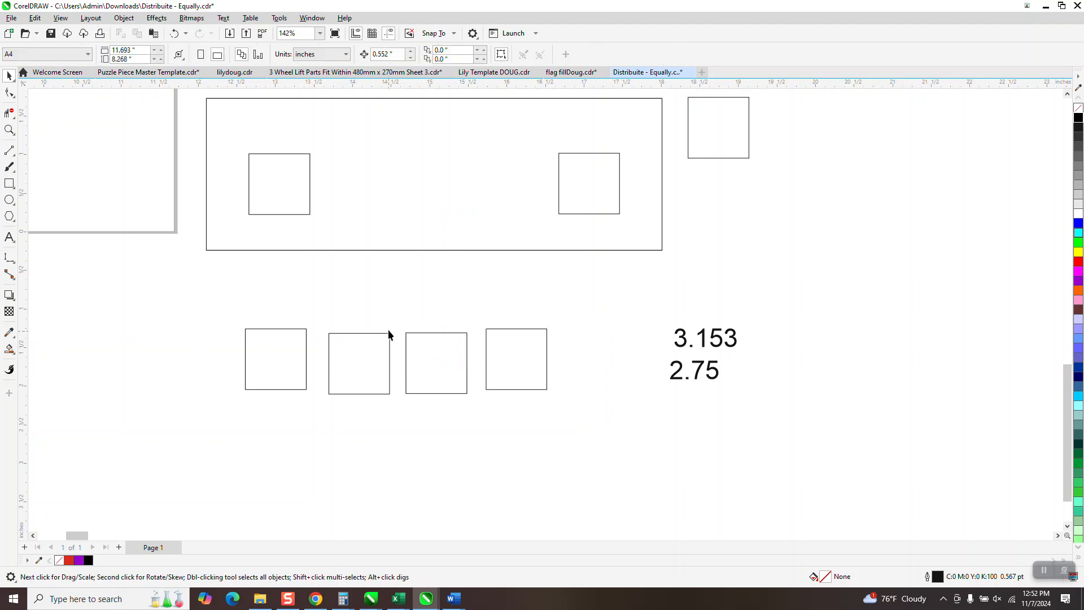
Step: Move two of the loose squares into the rectangle between the placed ones and align all four squares along their top edges
{"action": "left_click_drag", "start_coordinate": [535, 395], "coordinate": [536, 396]}
{"action": "left_click_drag", "start_coordinate": [478, 365], "coordinate": [439, 190]}
{"action": "left_click_drag", "start_coordinate": [200, 126], "coordinate": [642, 222]}
{"action": "key", "text": "t"}
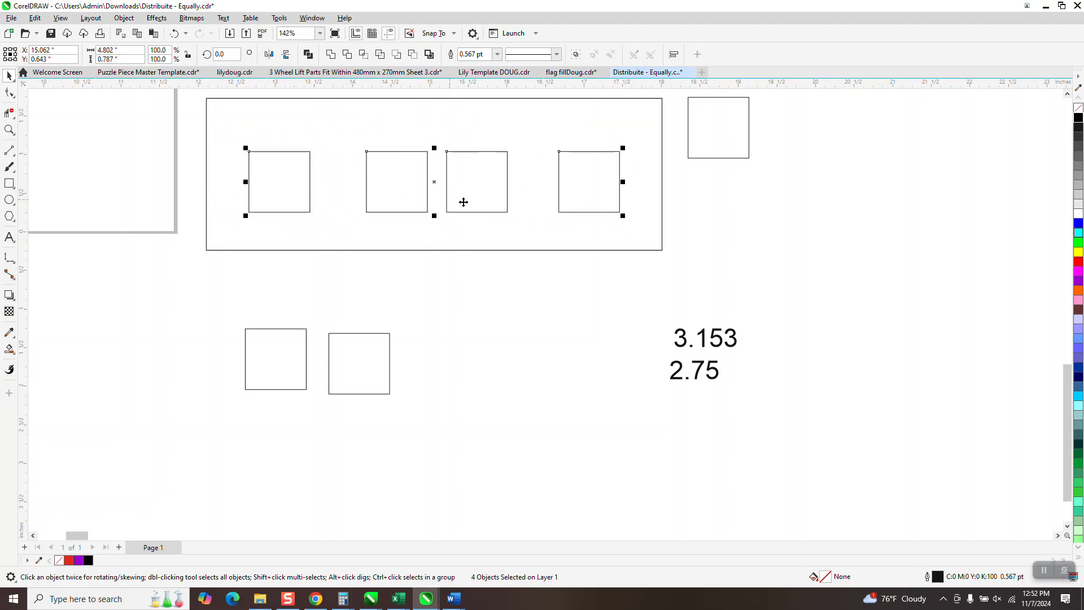
Step: Distribute the four selected squares horizontally by their centers using Align and Distribute
{"action": "left_click", "coordinate": [312, 18]}
{"action": "mouse_move", "coordinate": [338, 172]}
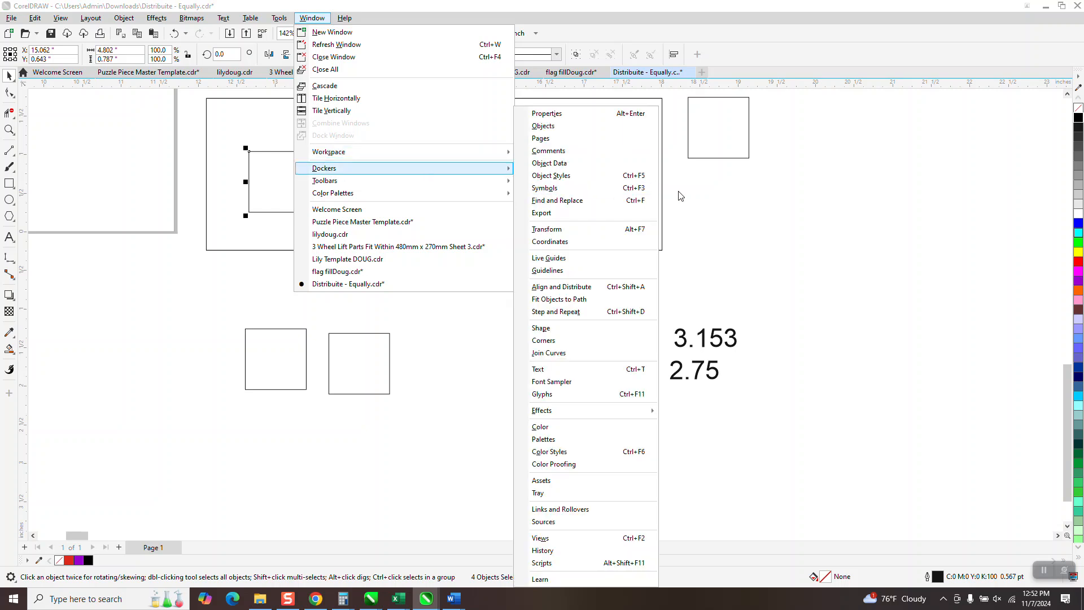
{"action": "left_click", "coordinate": [577, 287]}
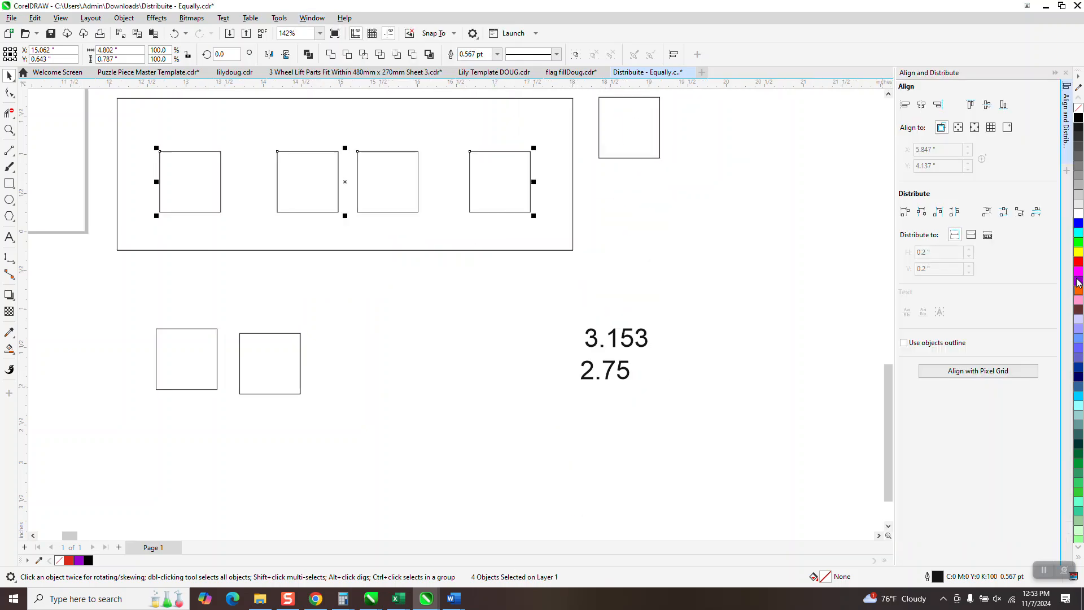
{"action": "left_click", "coordinate": [922, 213]}
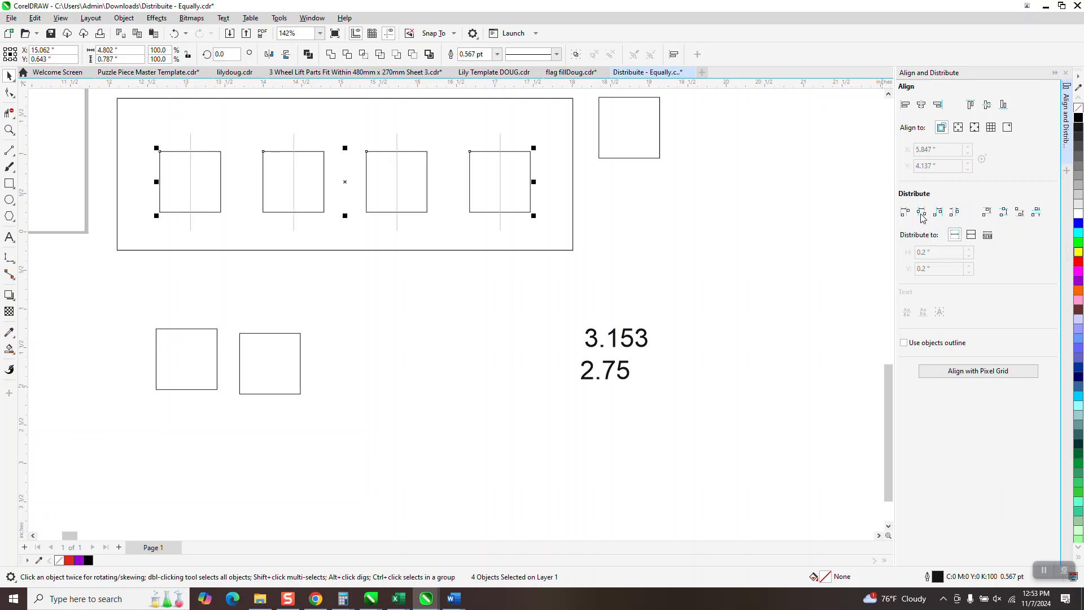
{"action": "left_click", "coordinate": [504, 340]}
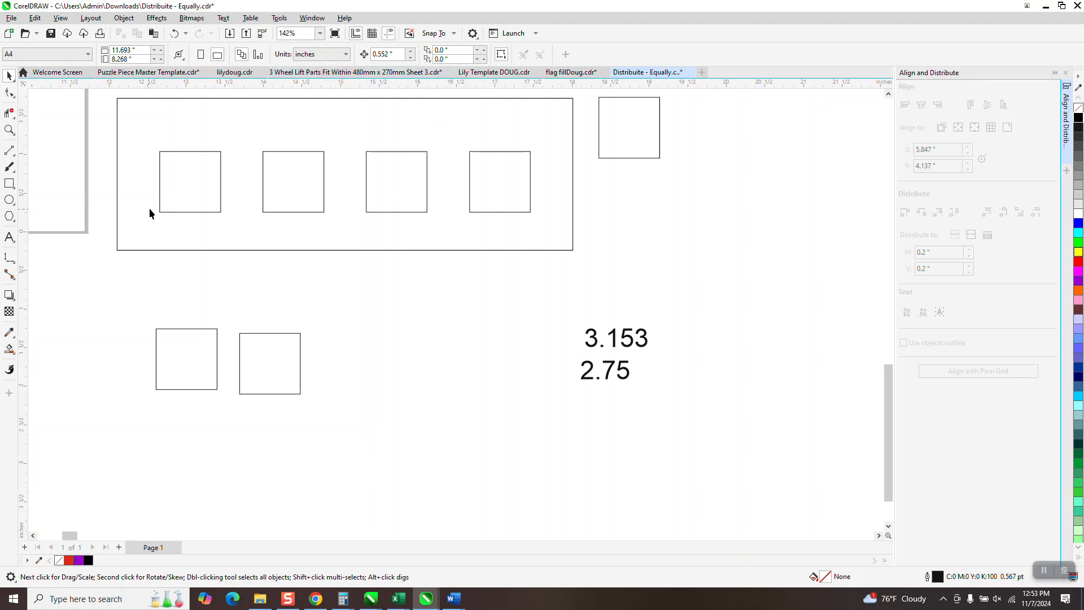
Step: Dimension the gap between the rectangle's left edge and the first square, and the gap between the second and third squares
{"action": "right_click", "coordinate": [87, 174]}
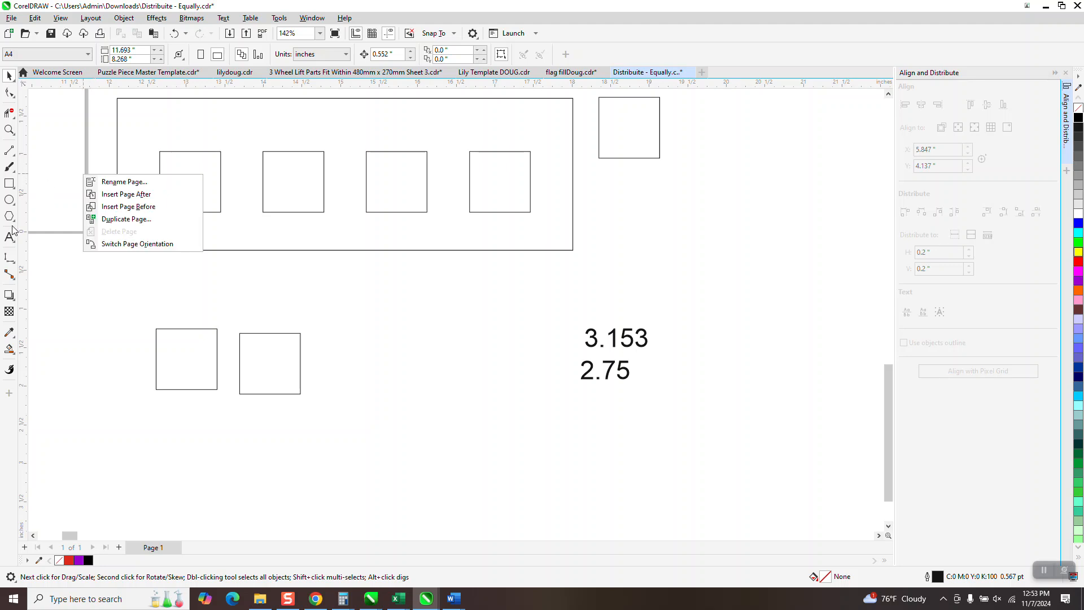
{"action": "left_click", "coordinate": [11, 258]}
{"action": "left_click", "coordinate": [51, 257]}
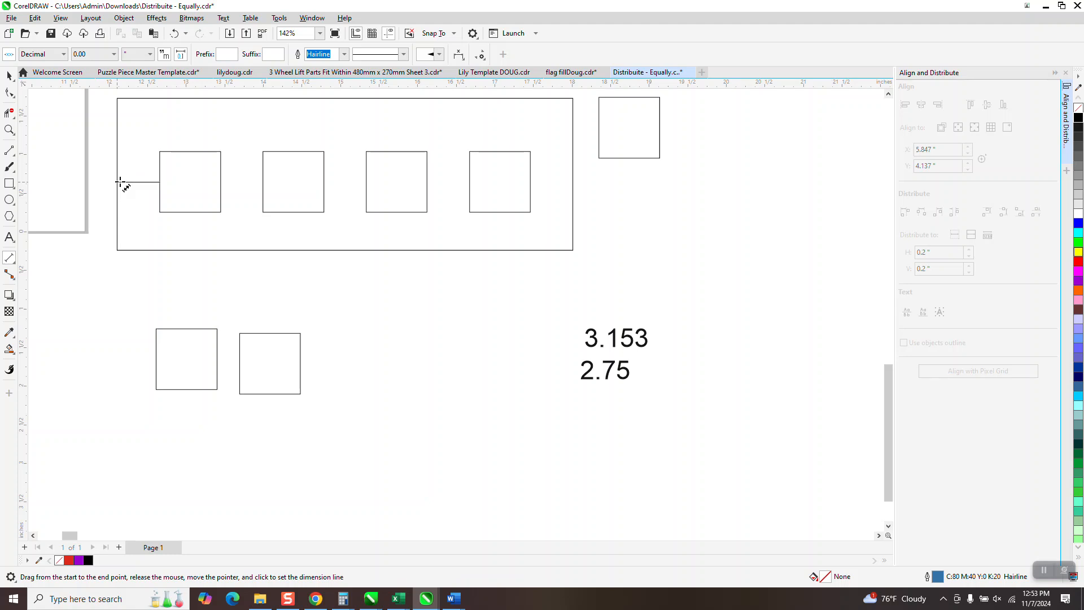
{"action": "left_click_drag", "start_coordinate": [119, 182], "coordinate": [159, 182]}
{"action": "left_click", "coordinate": [126, 181]}
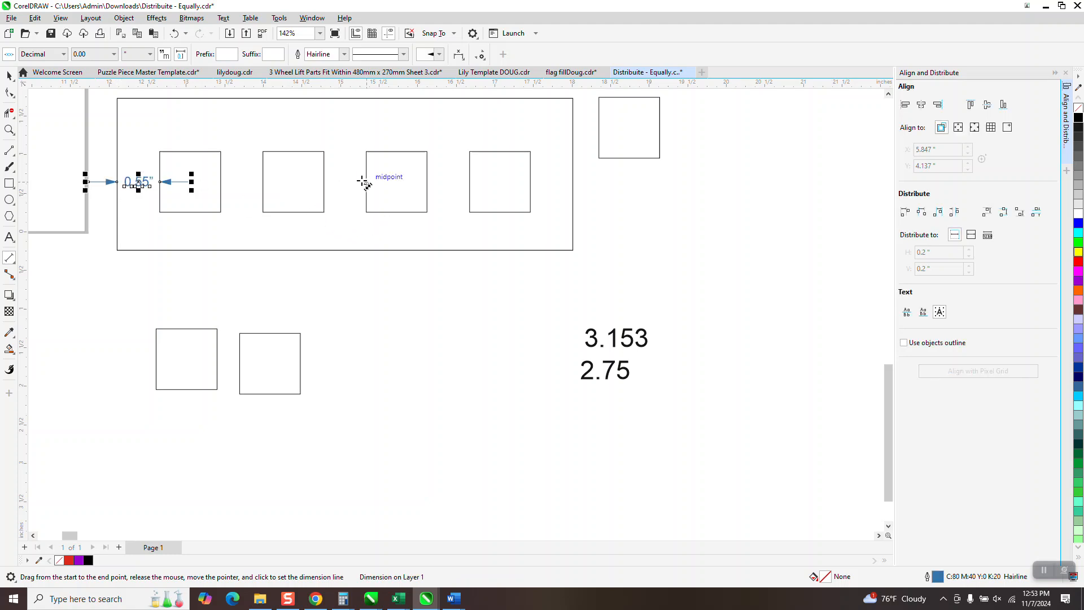
{"action": "left_click_drag", "start_coordinate": [366, 182], "coordinate": [324, 179]}
{"action": "left_click", "coordinate": [343, 180]}
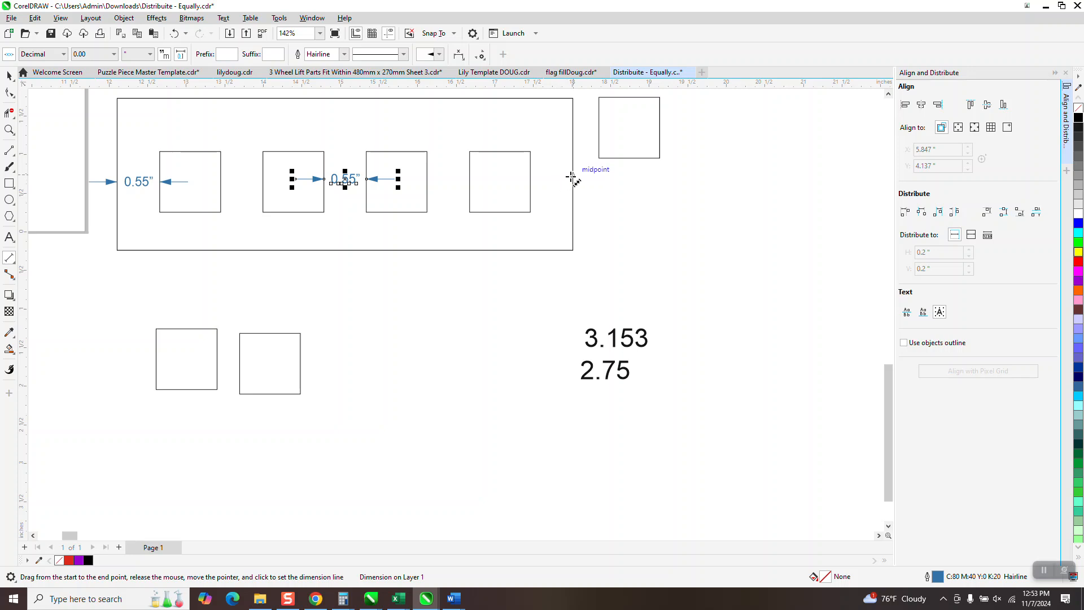
Step: Dimension the gap between the last square and the rectangle's right edge, and the gap between the third and fourth squares
{"action": "left_click_drag", "start_coordinate": [572, 178], "coordinate": [534, 180]}
{"action": "left_click", "coordinate": [553, 209]}
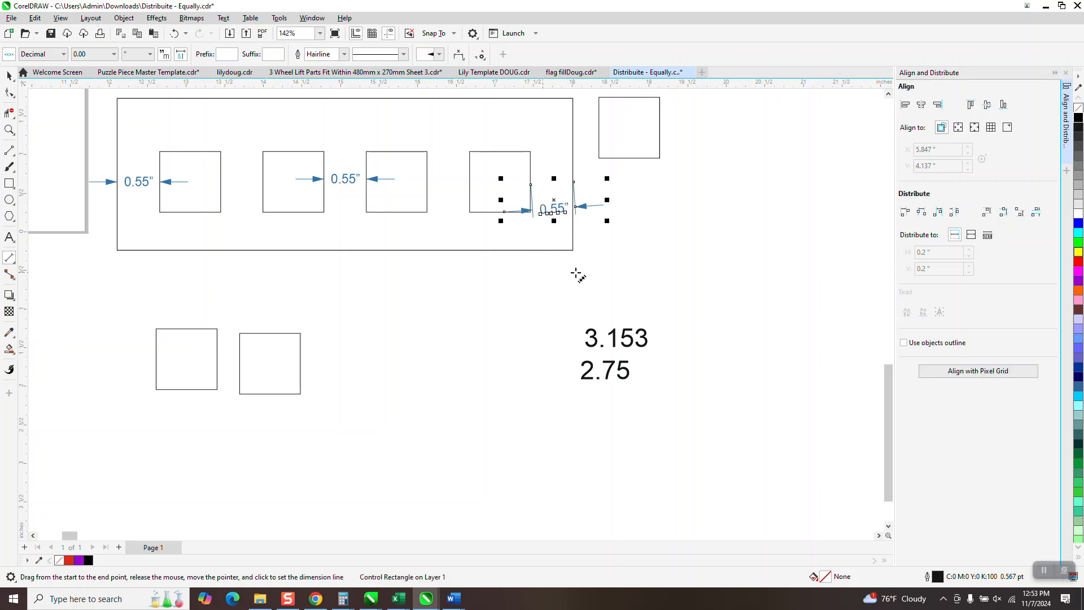
{"action": "left_click_drag", "start_coordinate": [471, 170], "coordinate": [429, 167]}
{"action": "left_click", "coordinate": [432, 167]}
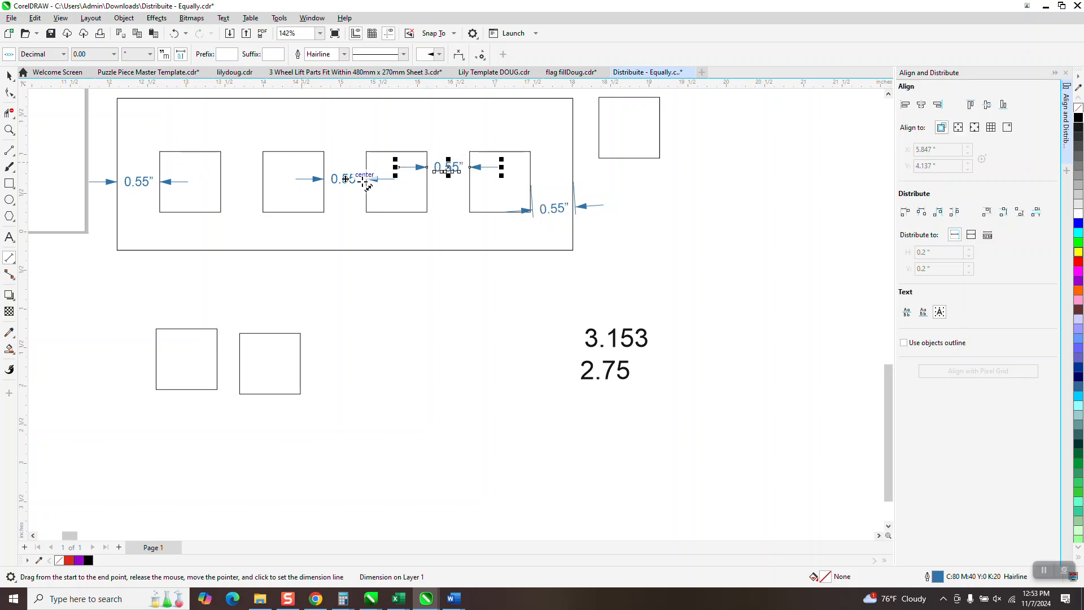
{"action": "scroll", "coordinate": [384, 186], "scroll_direction": "down", "scroll_amount": 2}
{"action": "left_click", "coordinate": [474, 209]}
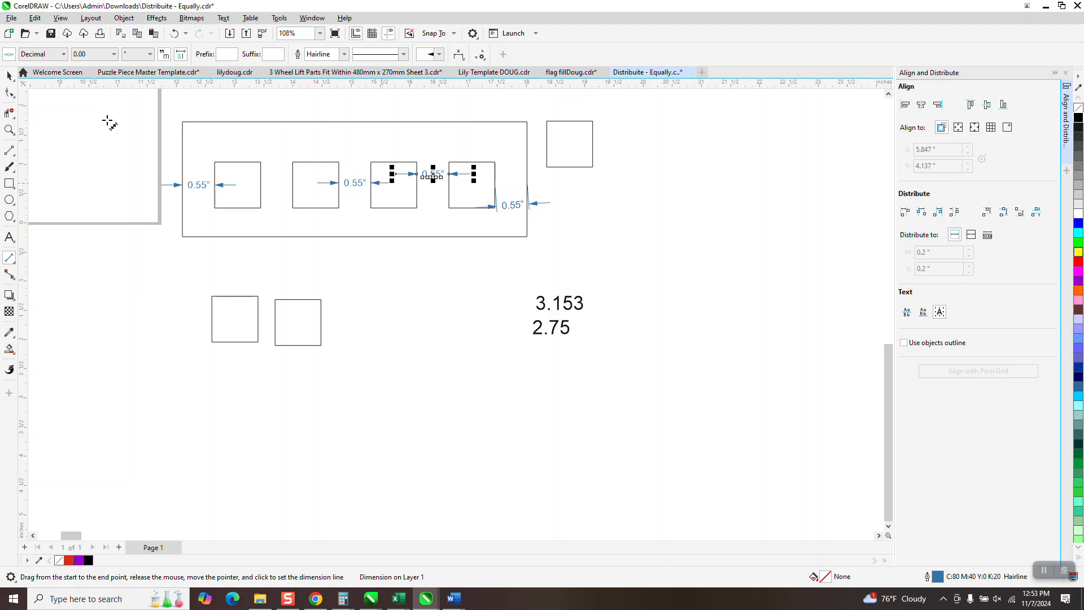
Step: Delete the four gap dimensions from the rectangle with the distributed squares
{"action": "key", "text": "space"}
{"action": "left_click", "coordinate": [198, 191]}
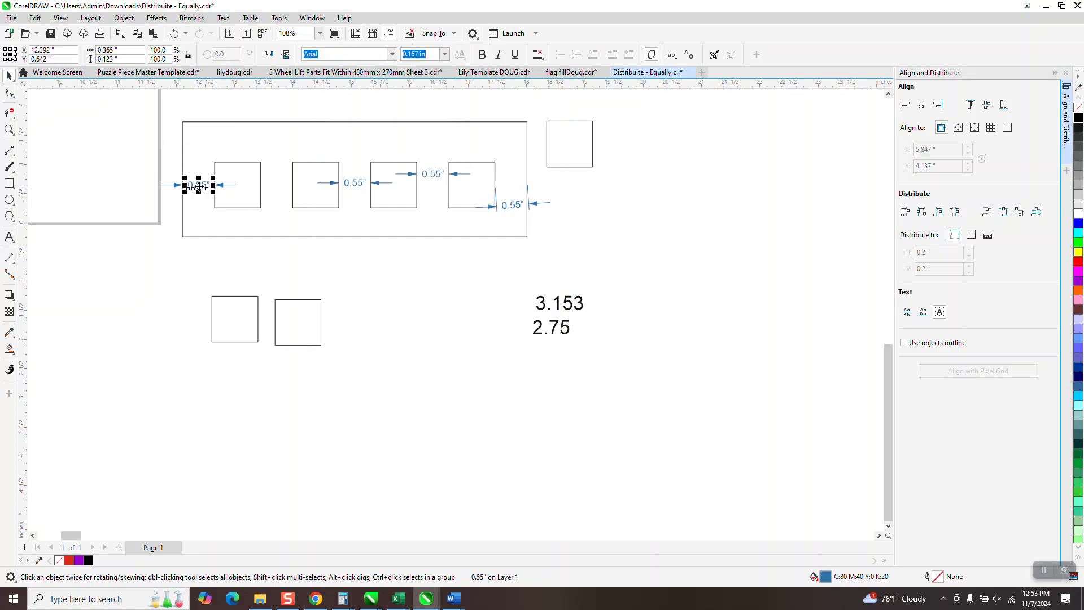
{"action": "key", "text": "Delete"}
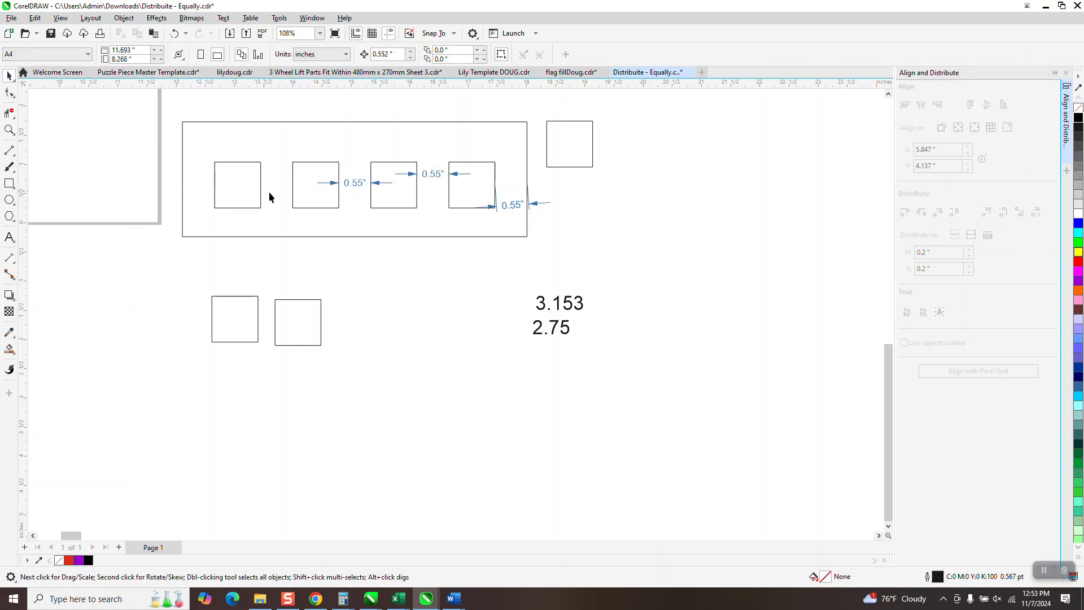
{"action": "left_click", "coordinate": [359, 189]}
{"action": "key", "text": "Delete"}
{"action": "left_click", "coordinate": [433, 175]}
{"action": "key", "text": "Delete"}
{"action": "left_click", "coordinate": [512, 209]}
{"action": "key", "text": "Delete"}
Step: Group the four squares and center the group horizontally and vertically within the rectangle
{"action": "left_click_drag", "start_coordinate": [168, 145], "coordinate": [510, 231]}
{"action": "key", "text": "ctrl+g"}
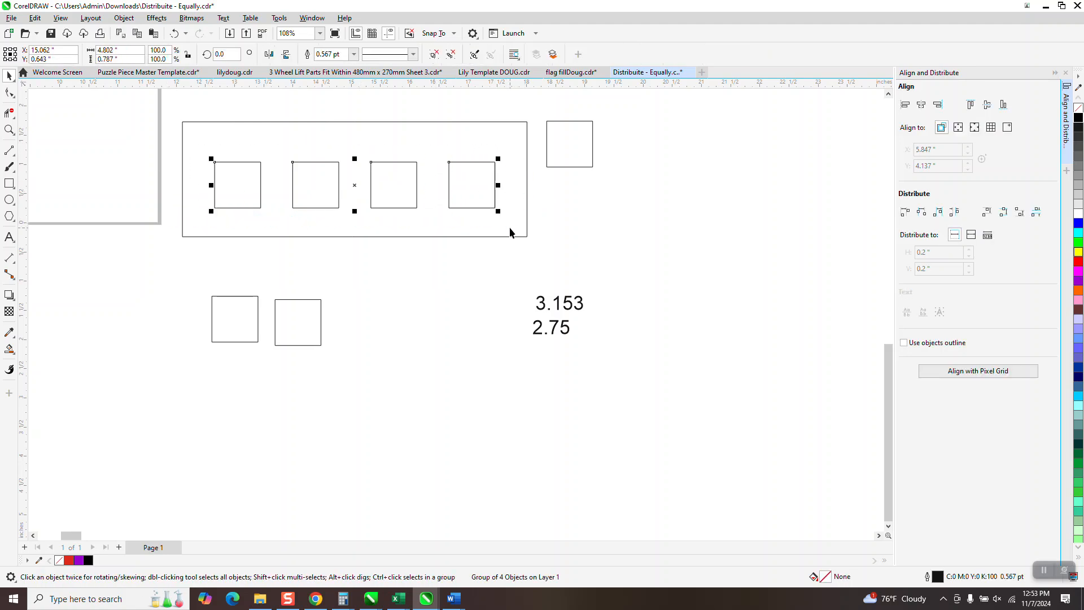
{"action": "left_click_drag", "start_coordinate": [169, 106], "coordinate": [542, 255]}
{"action": "key", "text": "c"}
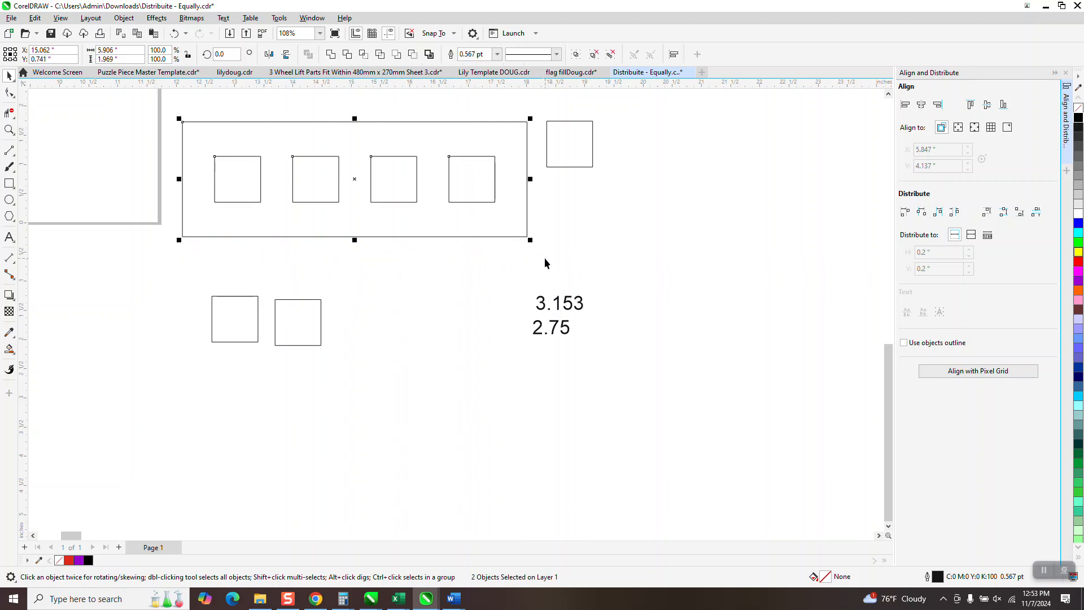
{"action": "key", "text": "Escape"}
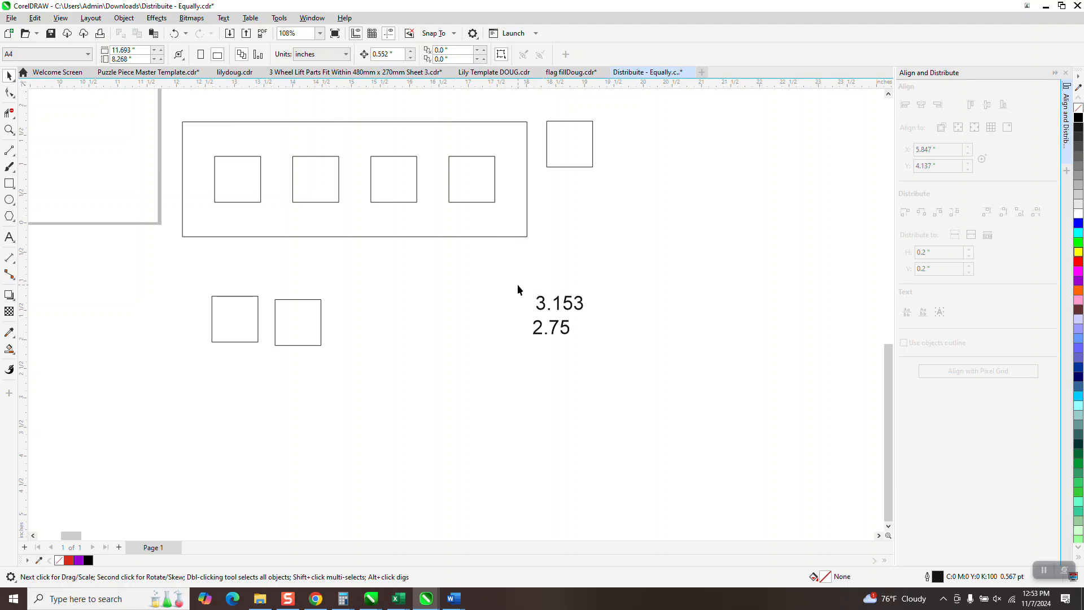
Step: Delete the leftover squares outside the rectangle and the calculation notes 3.153 and 2.75
{"action": "left_click_drag", "start_coordinate": [656, 365], "coordinate": [657, 367]}
{"action": "key", "text": "Delete"}
{"action": "left_click_drag", "start_coordinate": [164, 281], "coordinate": [487, 349]}
{"action": "key", "text": "Delete"}
{"action": "scroll", "coordinate": [533, 273], "scroll_direction": "down", "scroll_amount": 3}
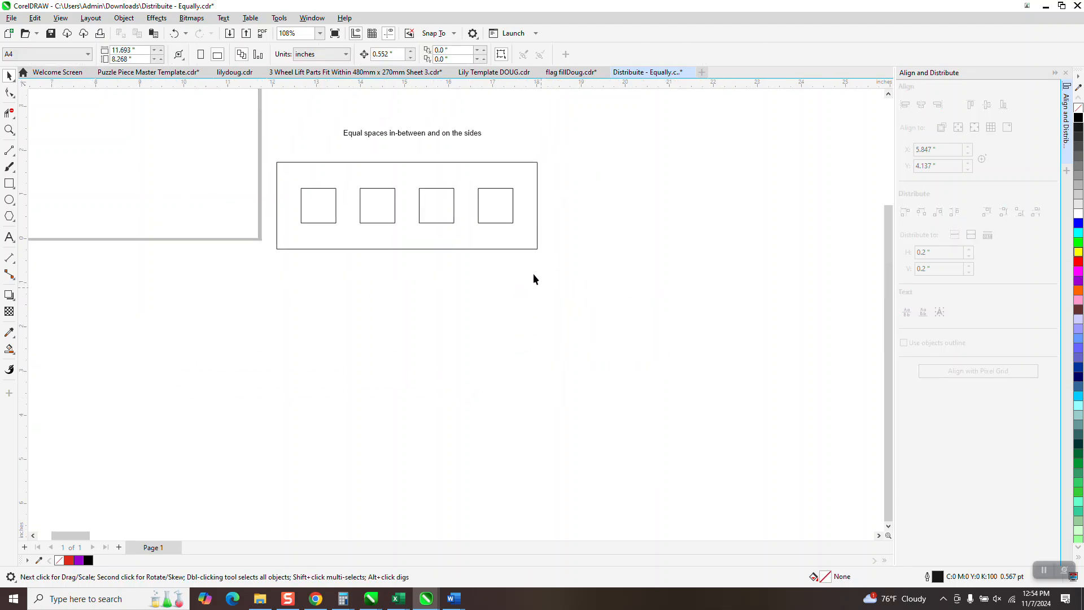
Step: Move the caption "Equal spaces in-between and on the sides" down to just above the finished rectangle
{"action": "left_click", "coordinate": [9, 130]}
{"action": "left_click_drag", "start_coordinate": [334, 161], "coordinate": [627, 292]}
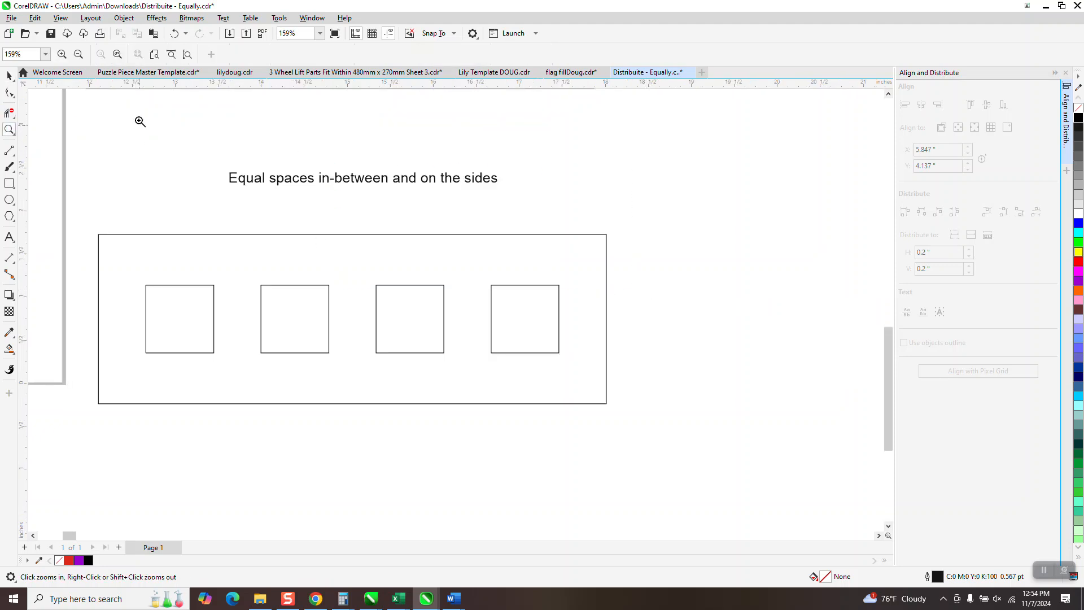
{"action": "left_click", "coordinate": [9, 75]}
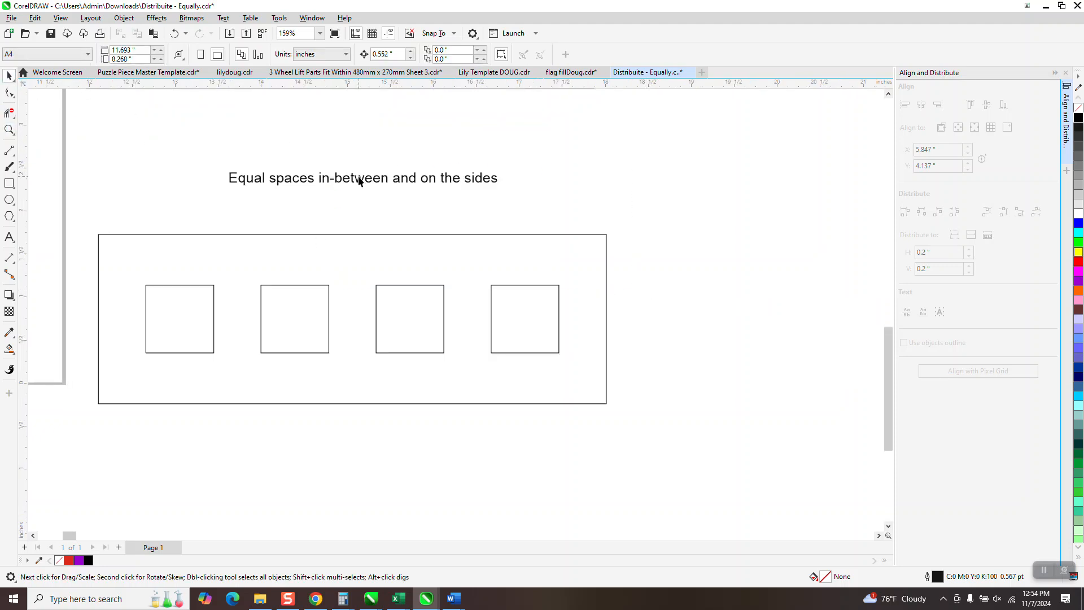
{"action": "left_click_drag", "start_coordinate": [360, 179], "coordinate": [361, 210]}
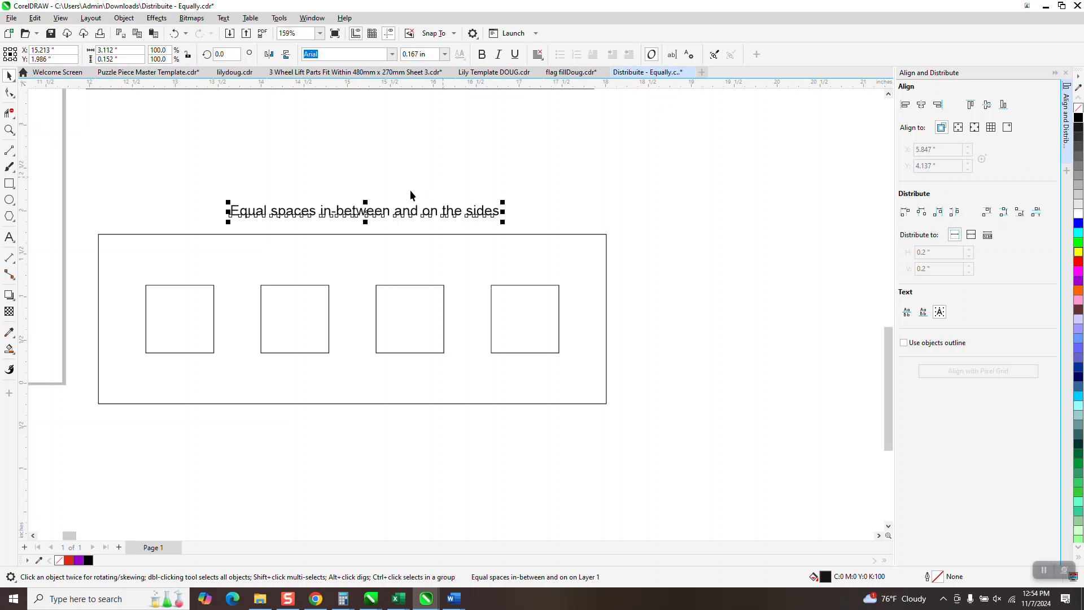
{"action": "left_click", "coordinate": [337, 322]}
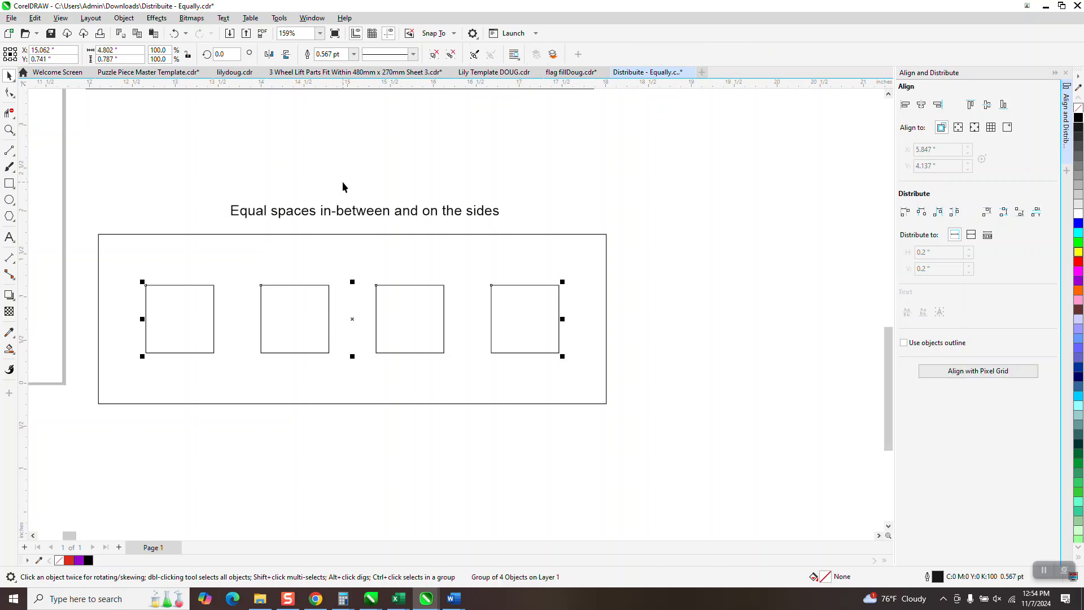
Step: Switch to Calculator, multiply the square width of 0.787 by 4, and close Calculator
{"action": "scroll", "coordinate": [343, 182], "scroll_direction": "down", "scroll_amount": 4}
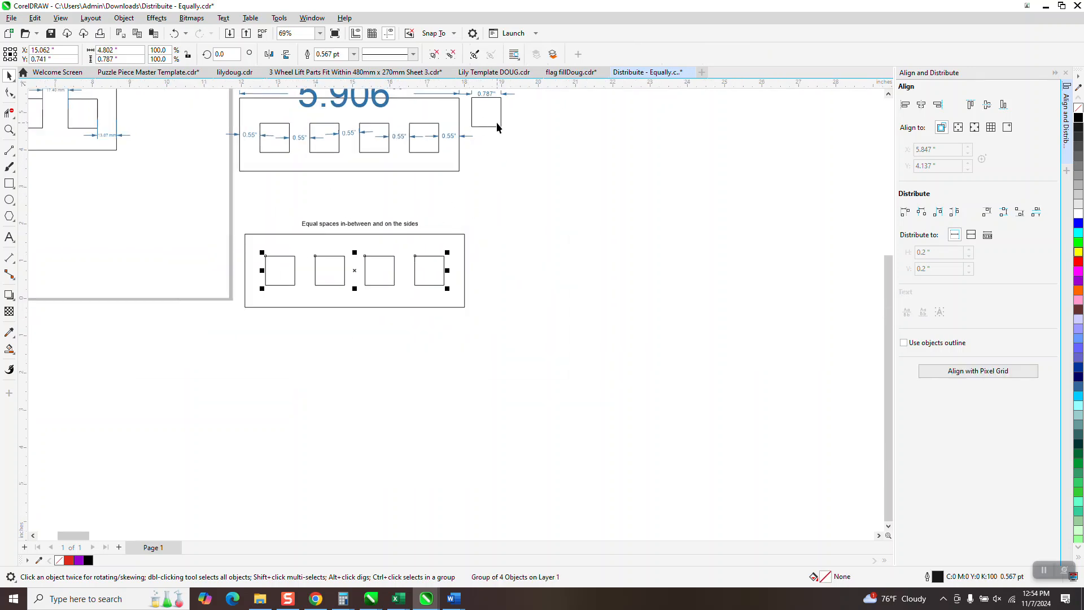
{"action": "key", "text": "XF86Calculator"}
{"action": "type", "text": "."}
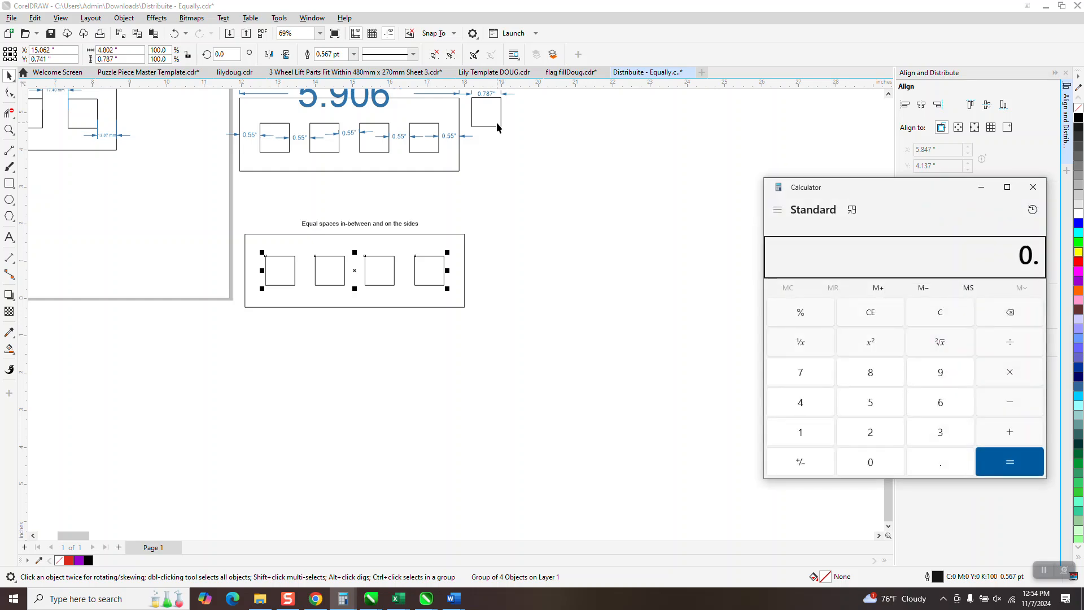
{"action": "type", "text": "787"}
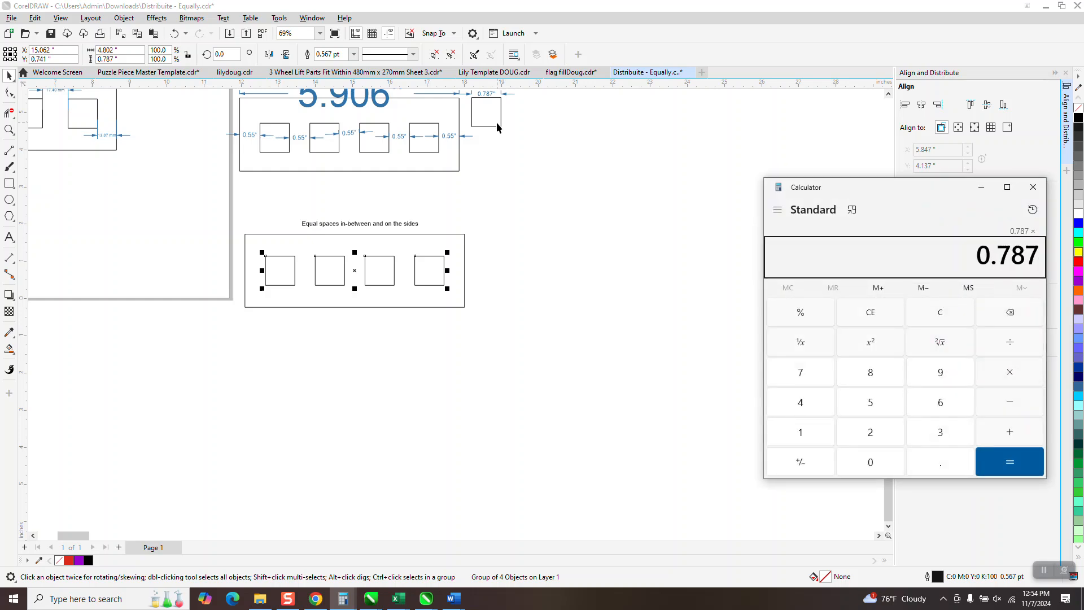
{"action": "type", "text": "*4"}
{"action": "key", "text": "Return"}
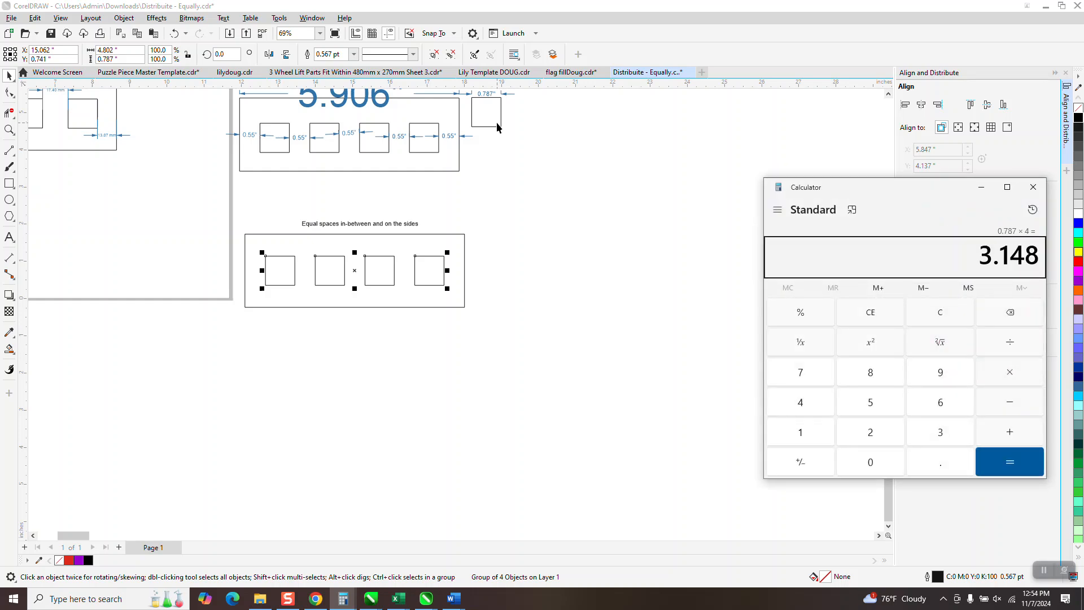
{"action": "scroll", "coordinate": [588, 208], "scroll_direction": "down", "scroll_amount": 2}
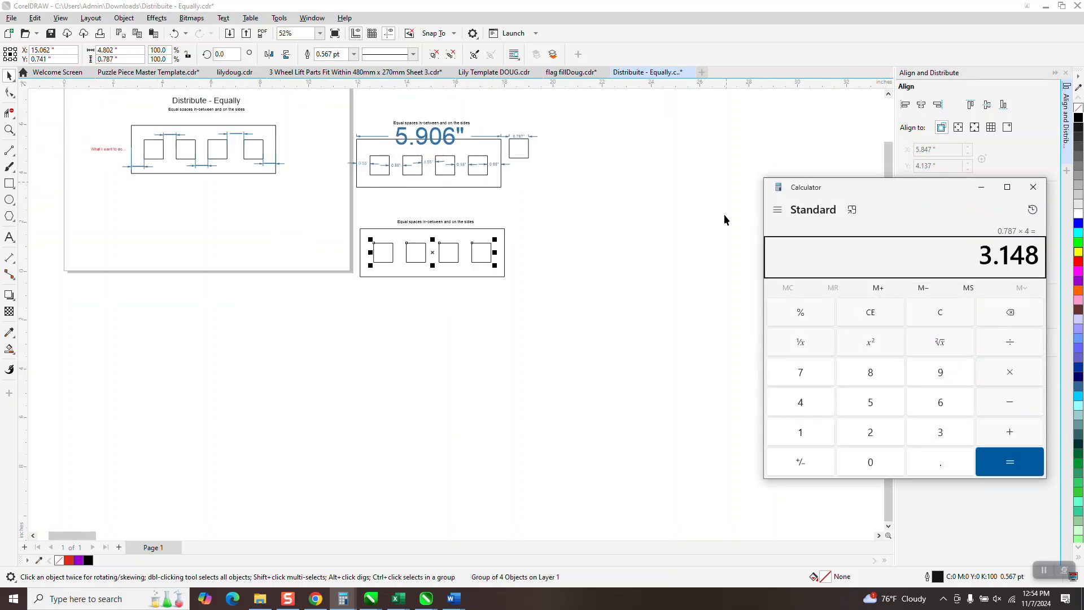
{"action": "left_click", "coordinate": [1031, 193]}
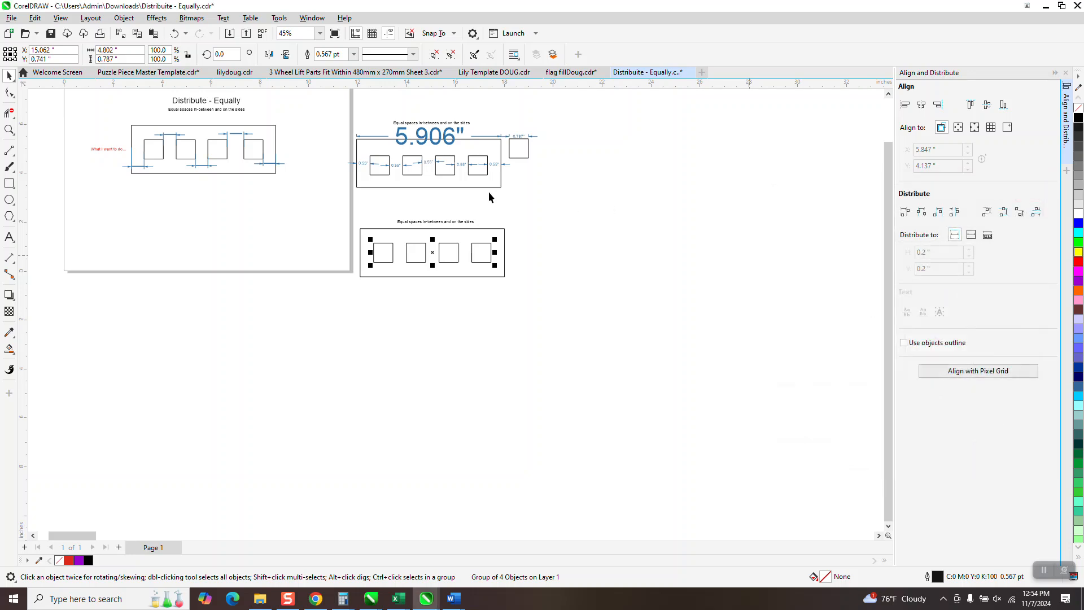
{"action": "left_click", "coordinate": [10, 129]}
{"action": "left_click_drag", "start_coordinate": [348, 215], "coordinate": [576, 295]}
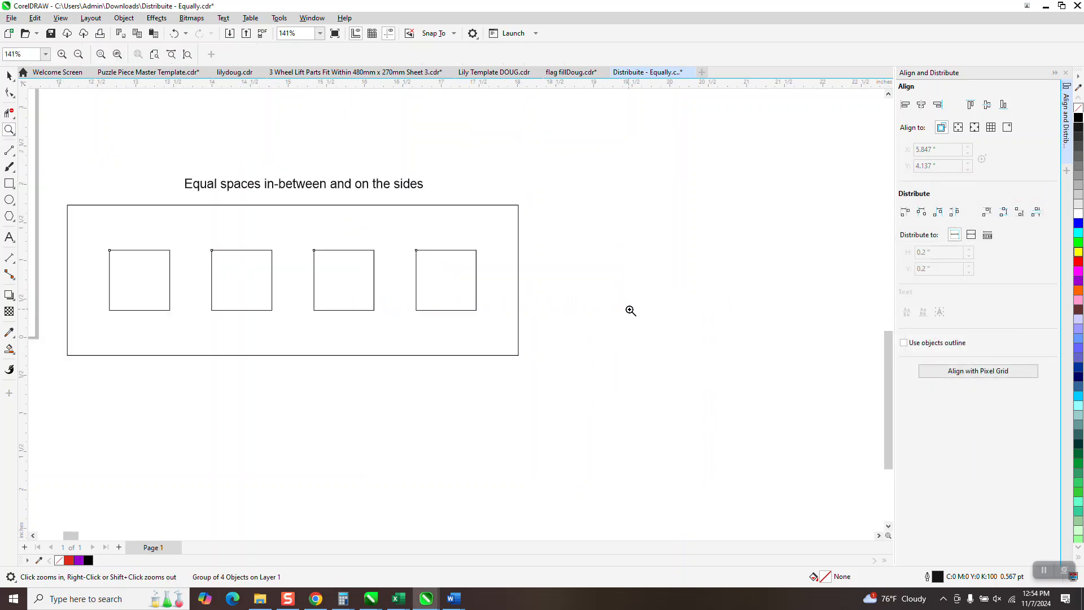
{"action": "left_click", "coordinate": [425, 280]}
{"action": "scroll", "coordinate": [430, 272], "scroll_direction": "down", "scroll_amount": 1}
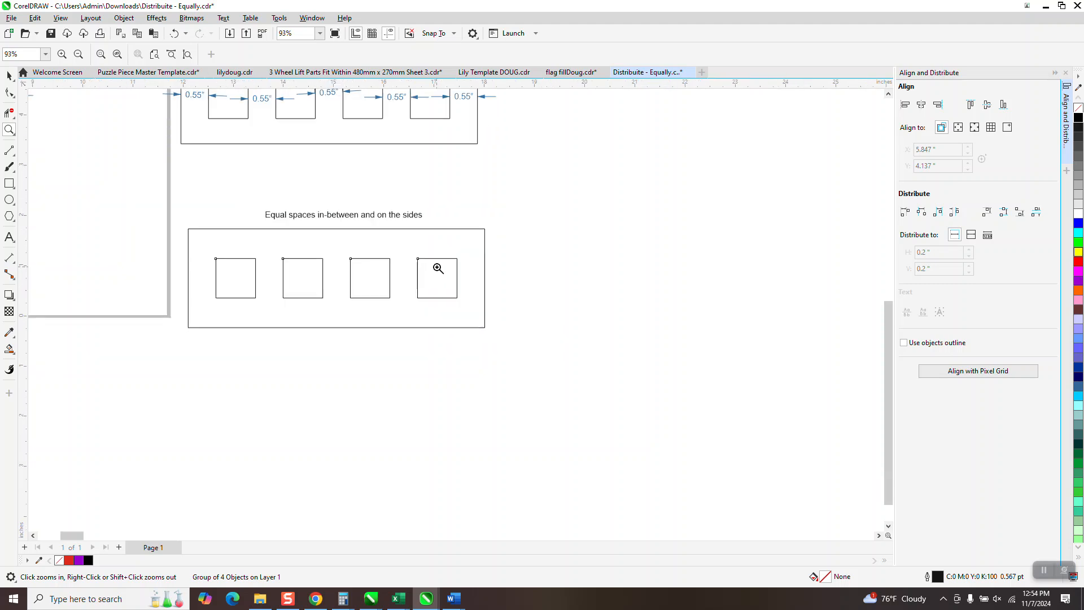